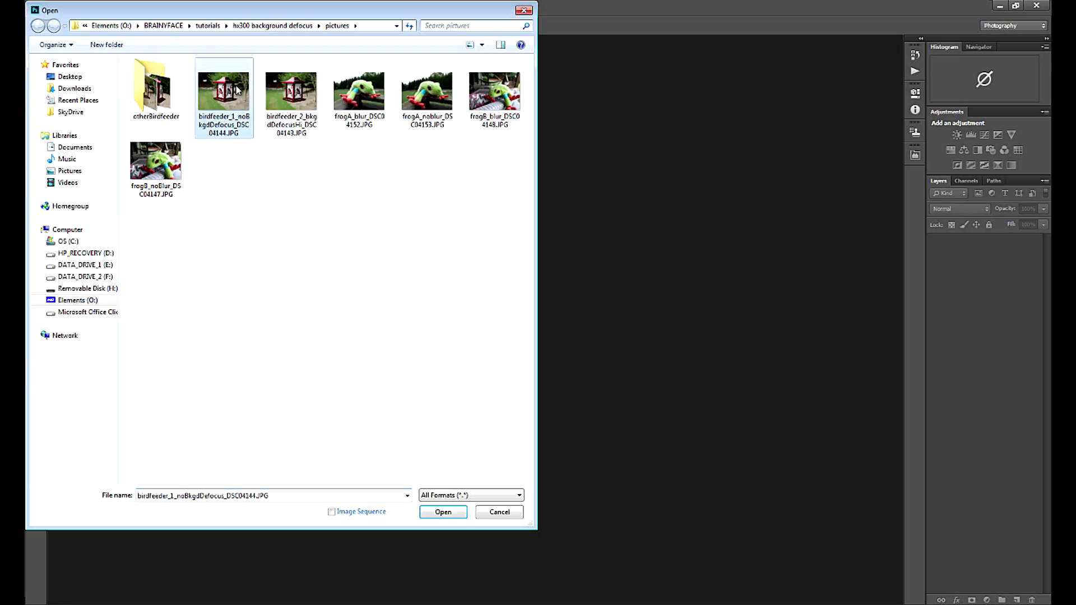
- Open the images birdfeeder_1_noBkgdDefocus_DSC04144.JPG and birdfeeder_2_bkgdDefocusHi_DSC04143.JPG from the pictures folder
key(Return)
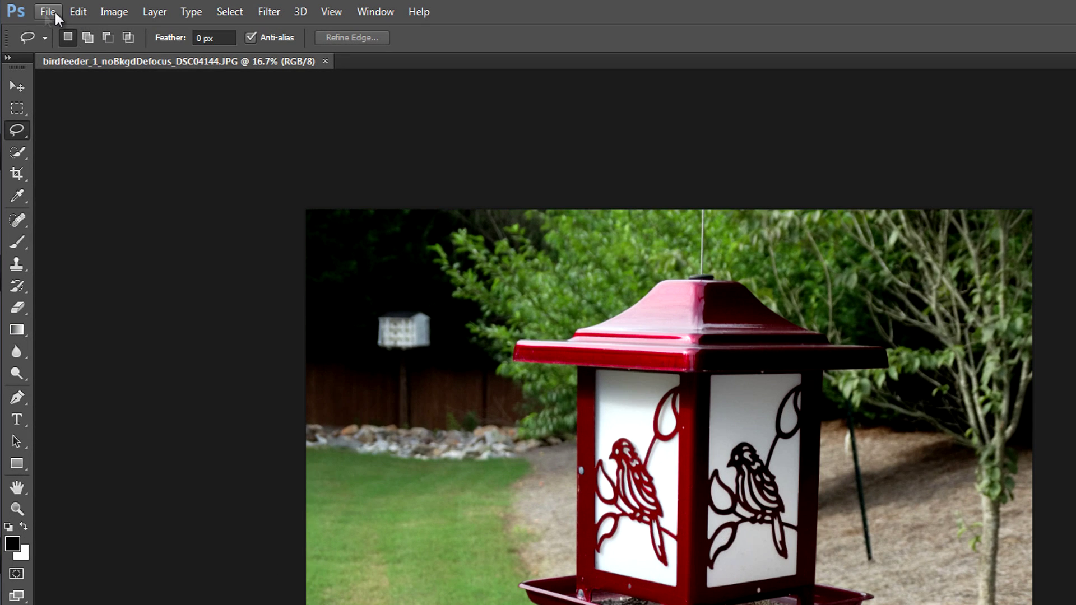
click(49, 11)
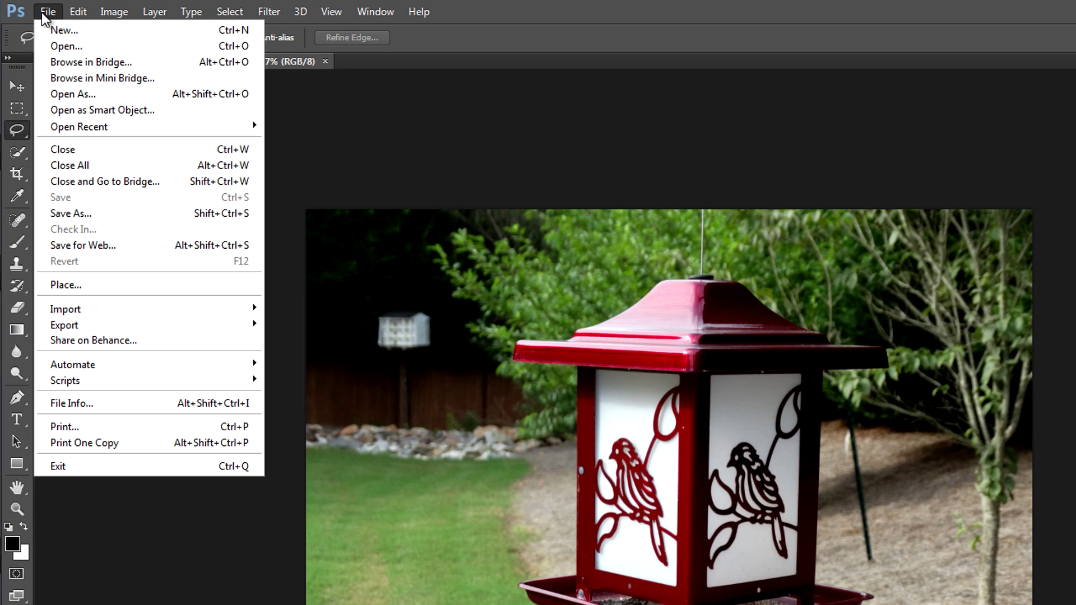
click(66, 46)
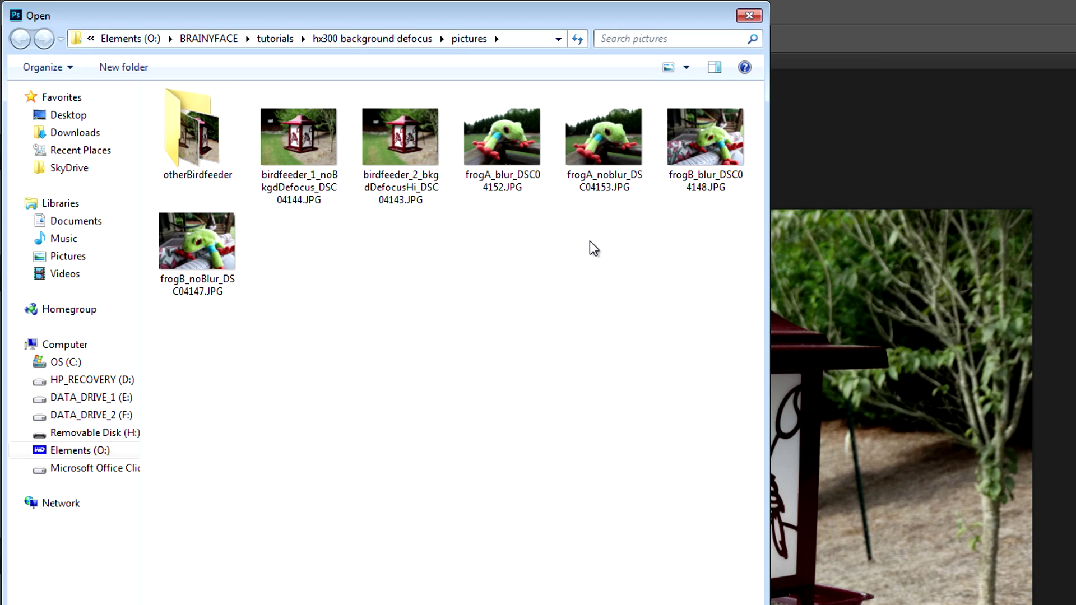
double_click(388, 151)
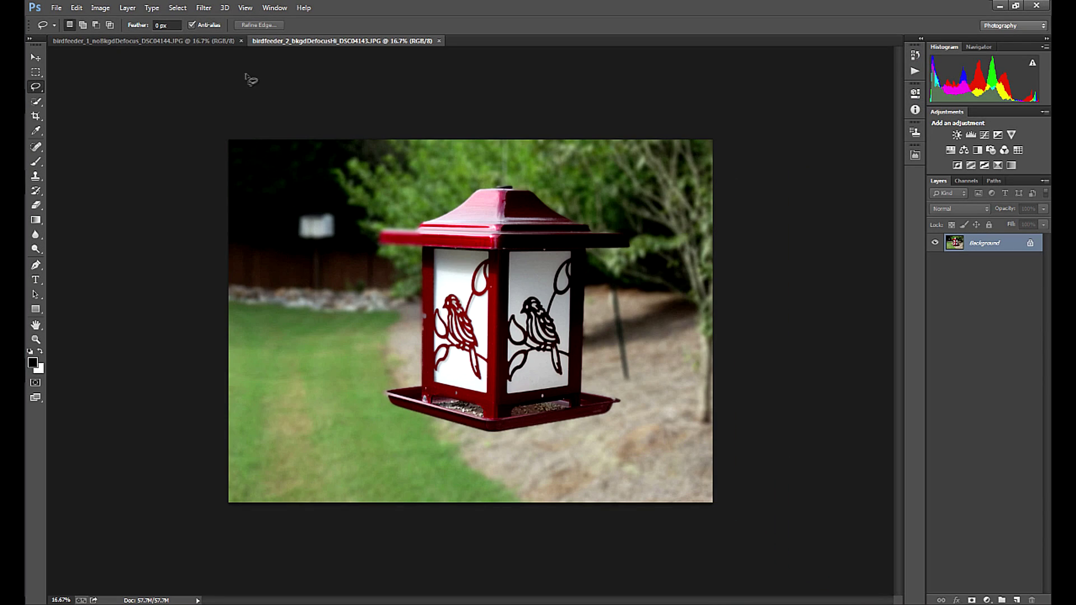
- Compare the sharp-background bird feeder photo with the defocused version, examining the feeder's roof edge in the defocused one
click(186, 41)
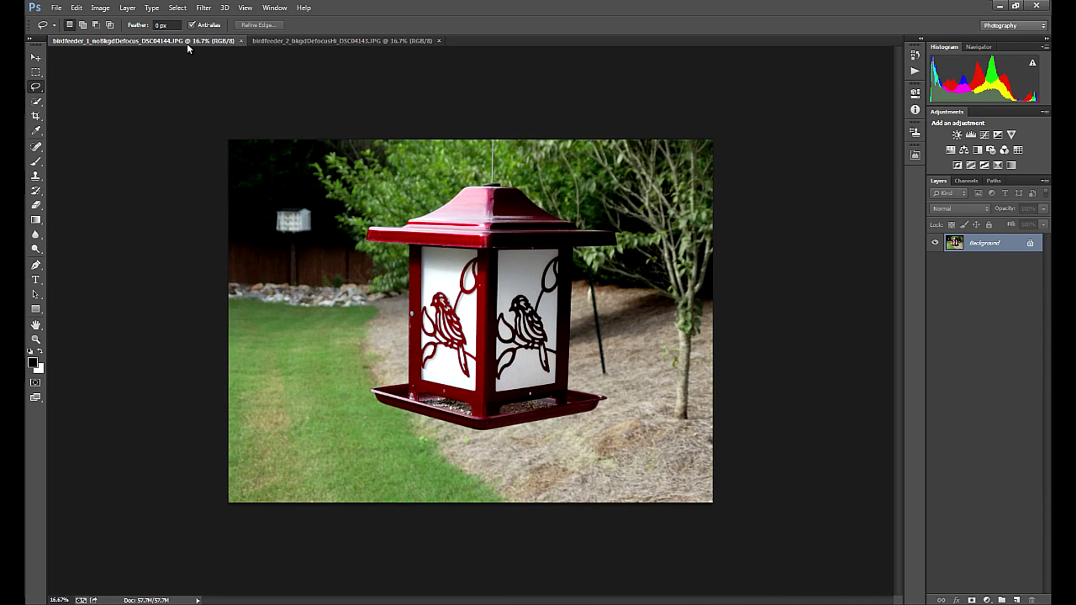
click(328, 41)
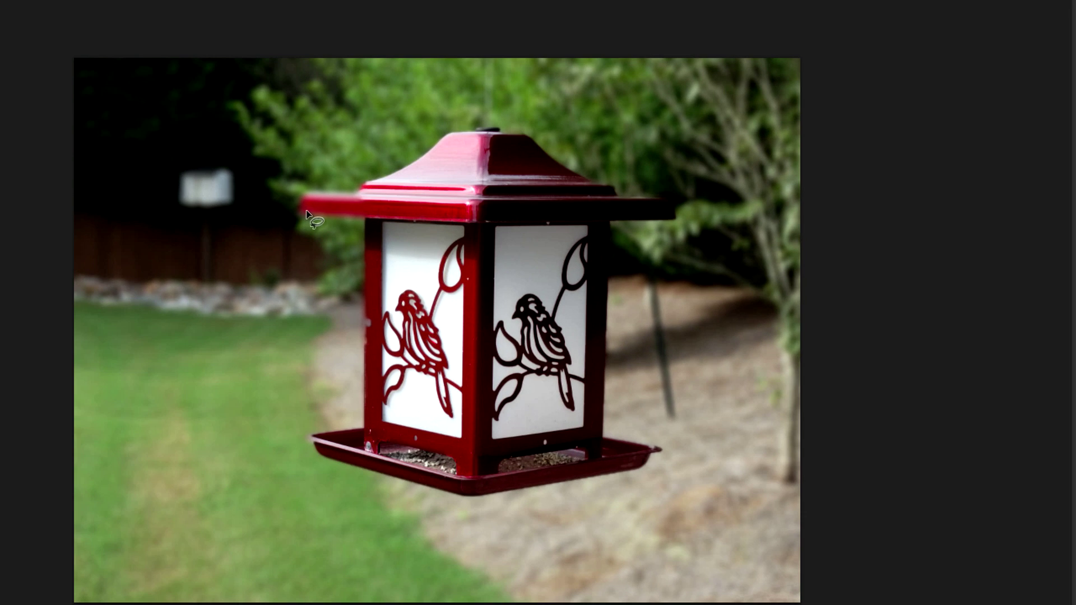
click(337, 206)
click(338, 206)
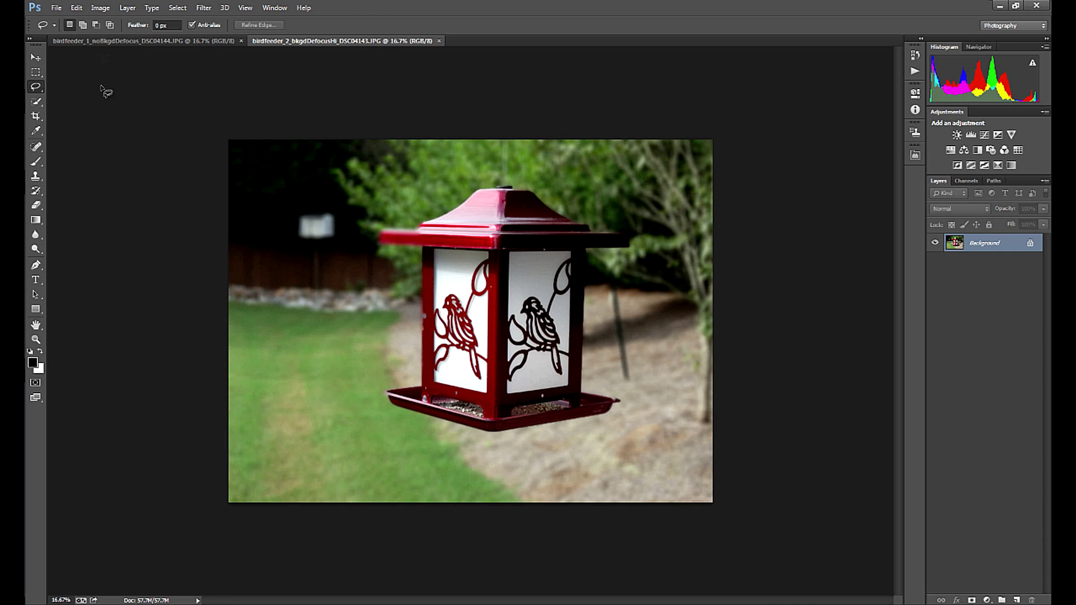
- Open frogB_noBlur_DSC04147.JPG and frogB_blur_DSC04148.JPG to compare the frog's background with and without blur
click(56, 8)
click(68, 31)
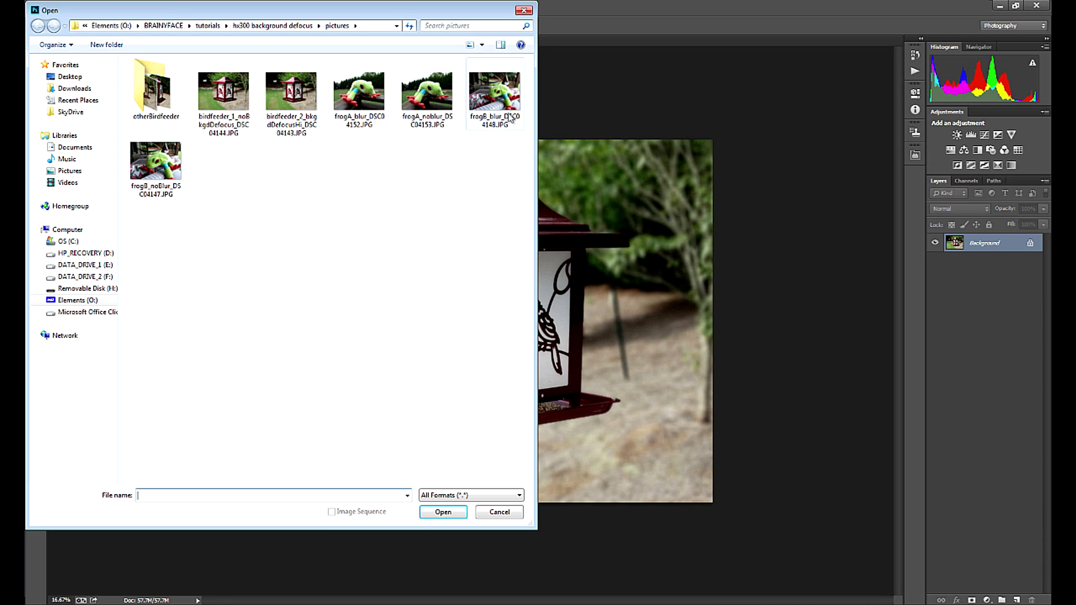
double_click(159, 162)
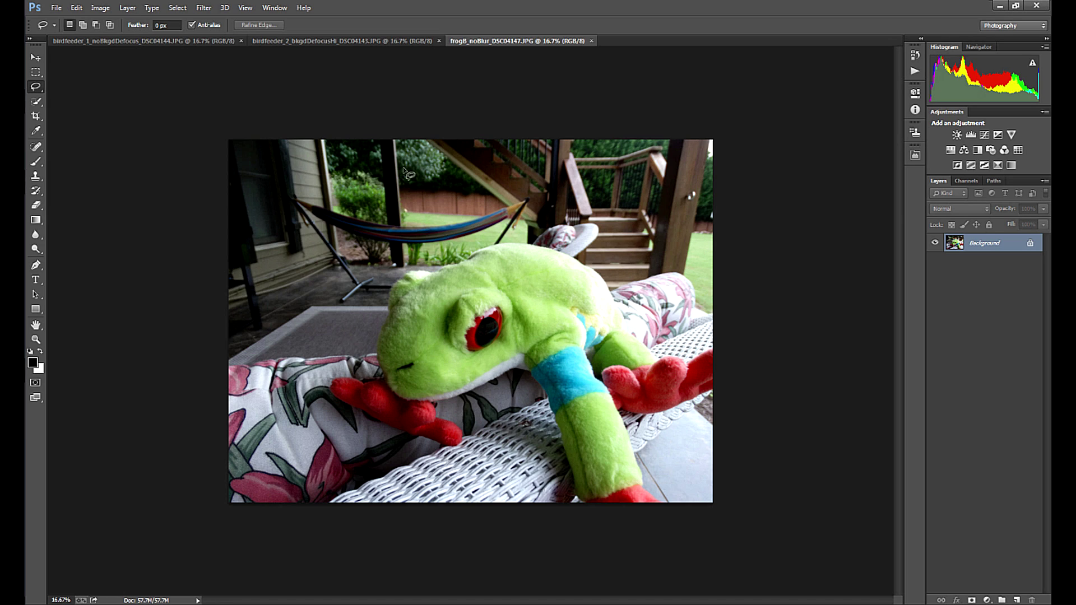
click(56, 8)
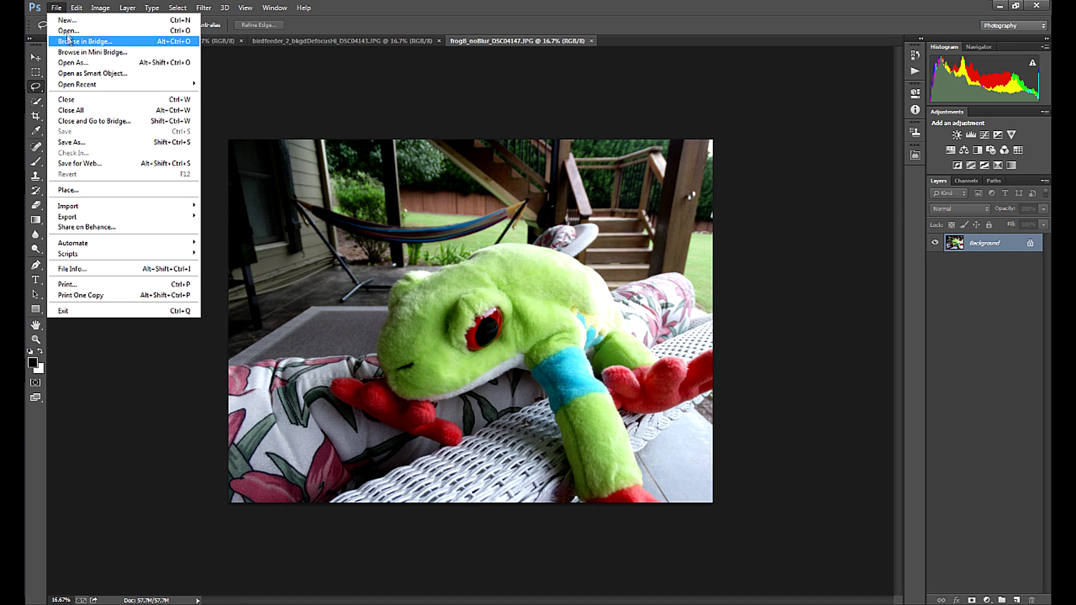
click(67, 30)
click(487, 98)
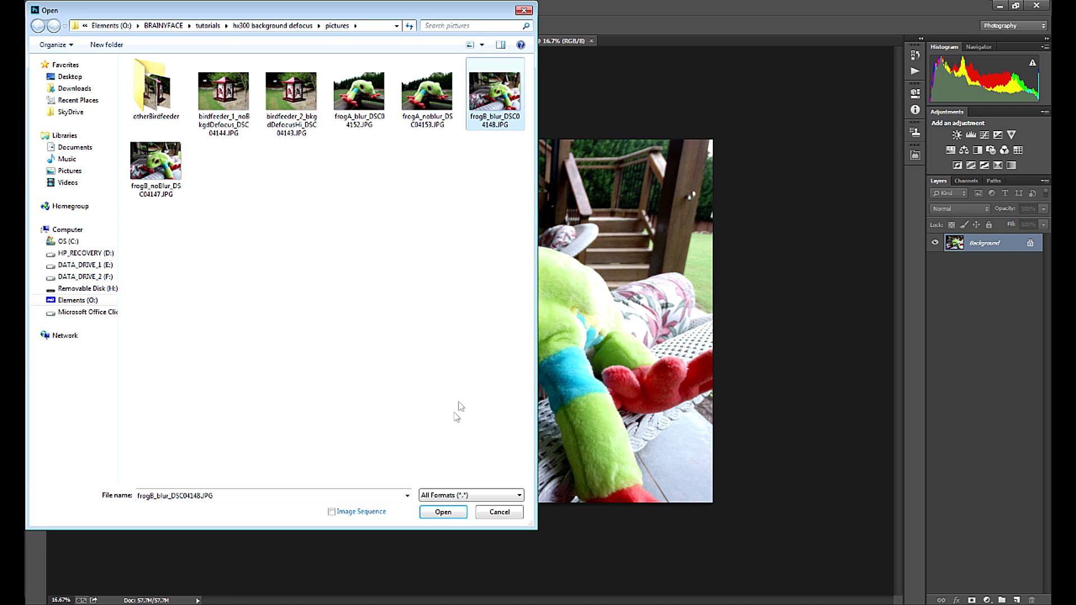
click(442, 511)
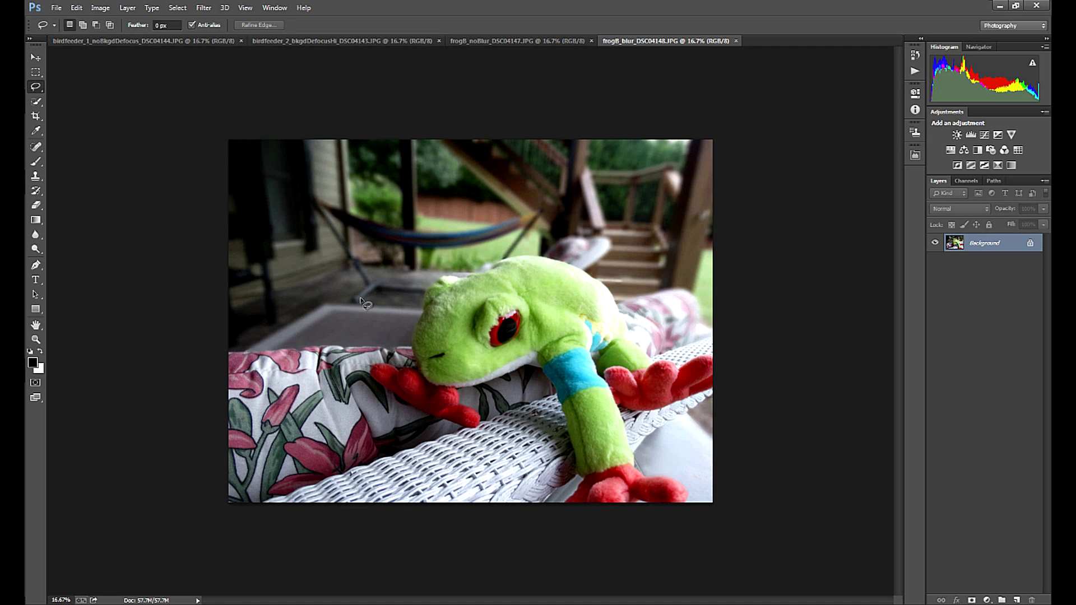
- Close both frog images and the defocused bird feeder image, keeping only birdfeeder_1_noBkgdDefocus_DSC04144.JPG open
key(alt+f)
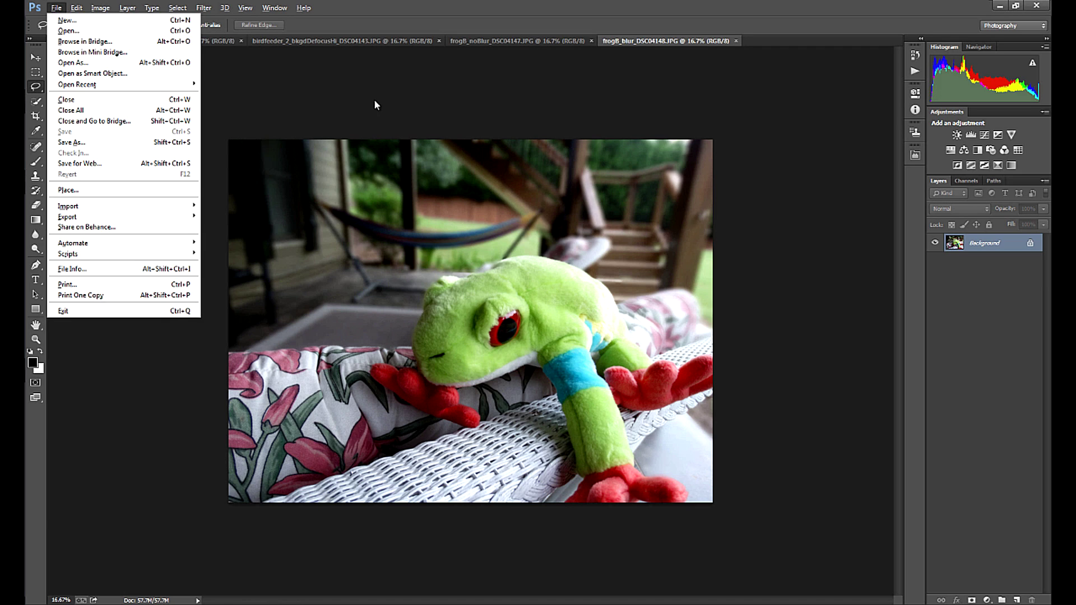
click(111, 105)
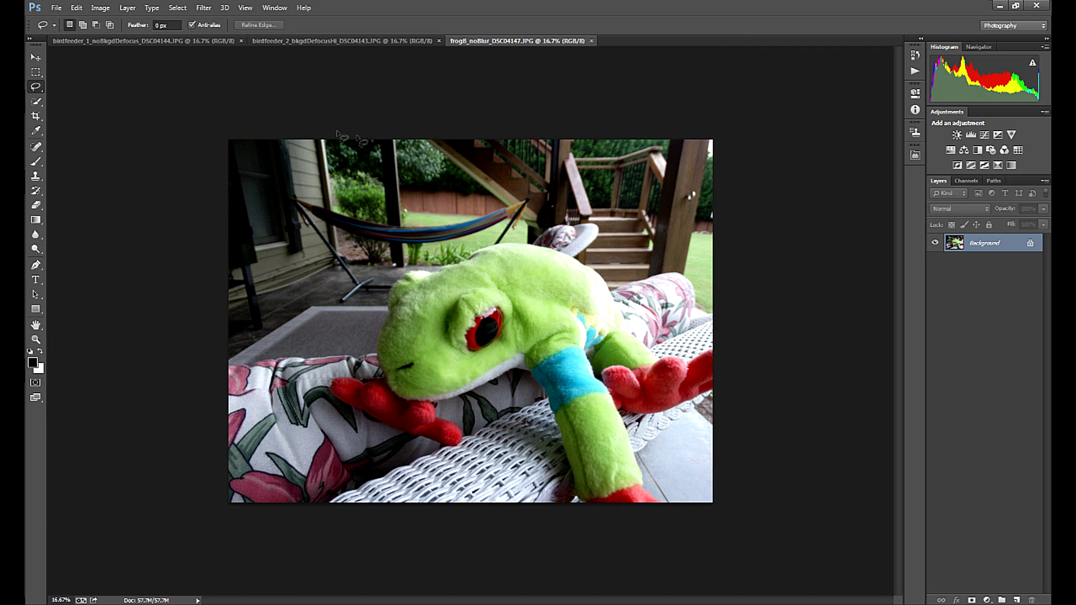
click(55, 8)
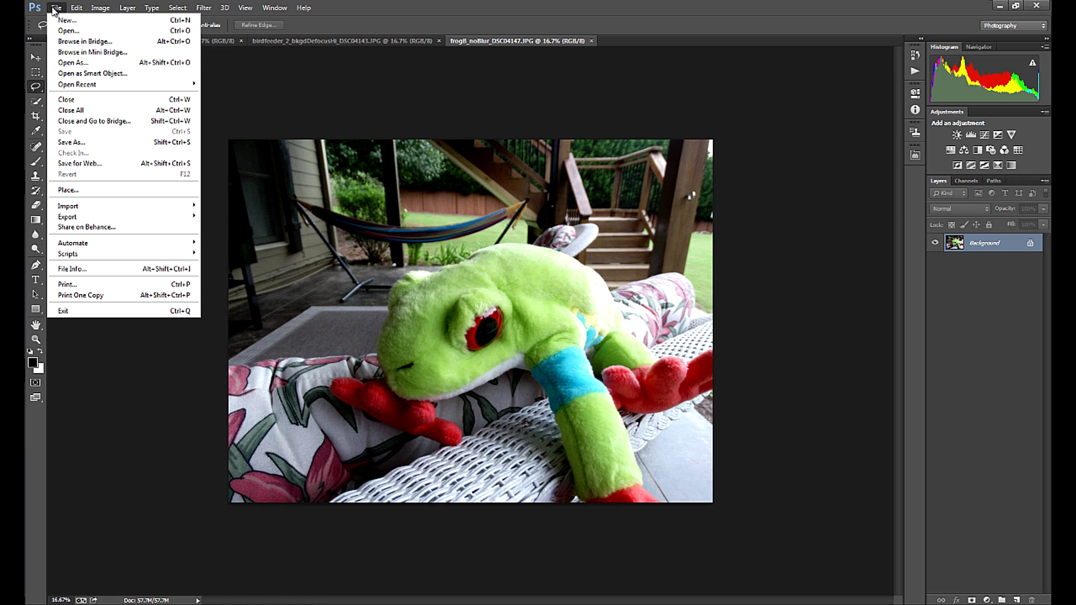
click(73, 101)
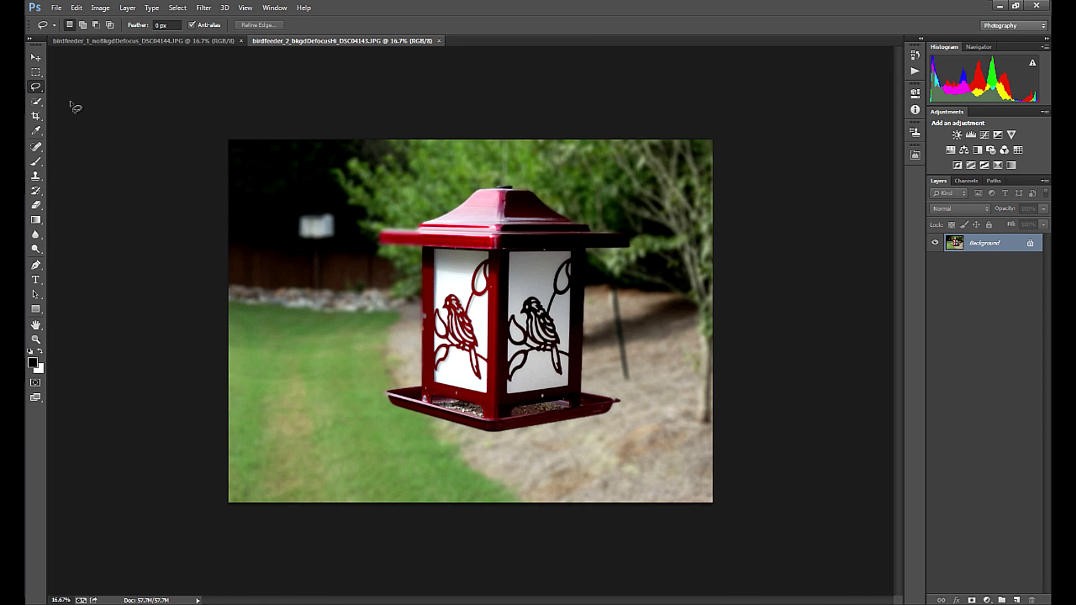
click(57, 9)
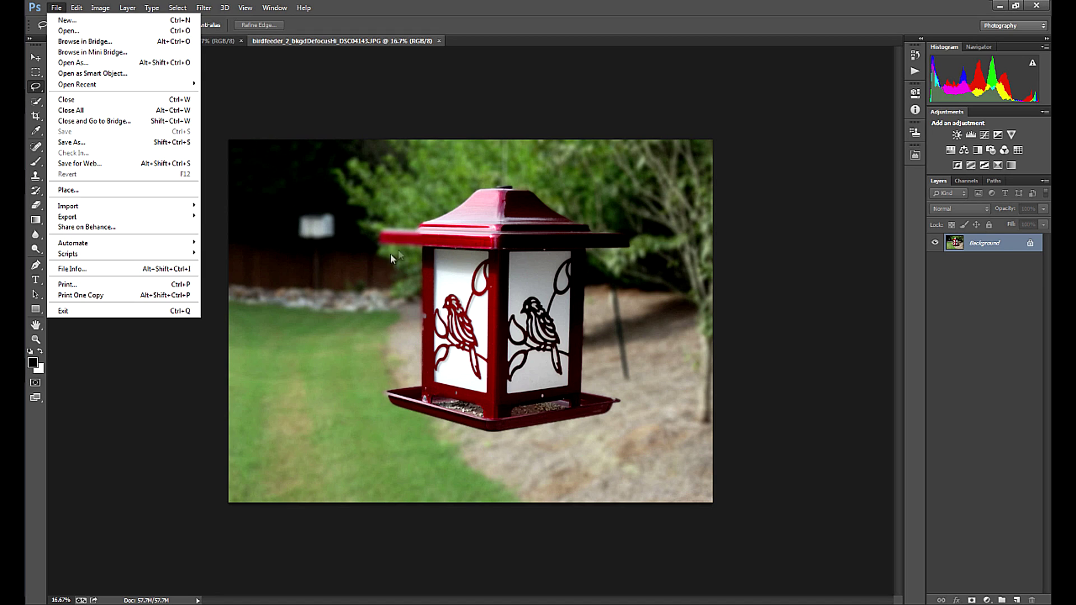
click(82, 100)
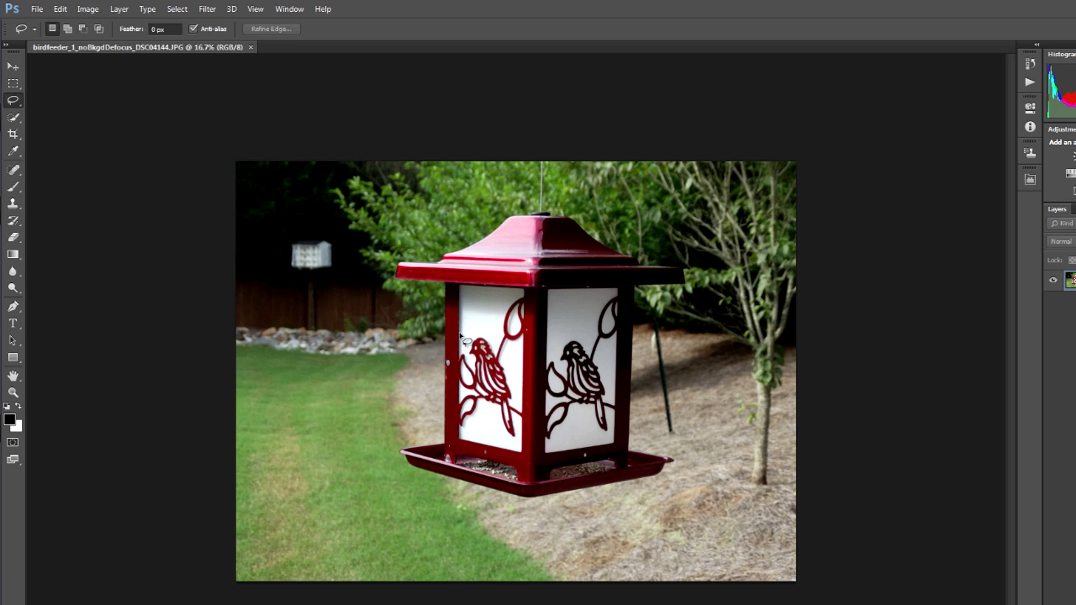
- Draw a rough freehand Lasso selection over the grass and rocks beside the feeder, and deselect it
mouse_move(417, 327)
mouse_down()
mouse_move(371, 321)
mouse_move(329, 344)
mouse_move(310, 401)
mouse_move(381, 436)
mouse_move(428, 411)
mouse_move(417, 317)
mouse_up()
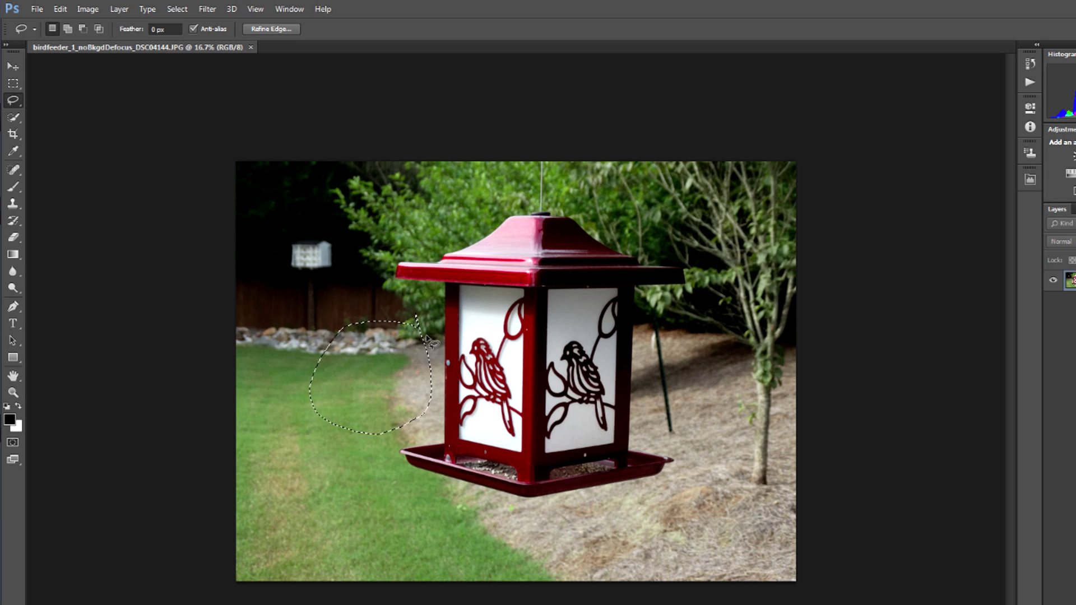
key(ctrl+d)
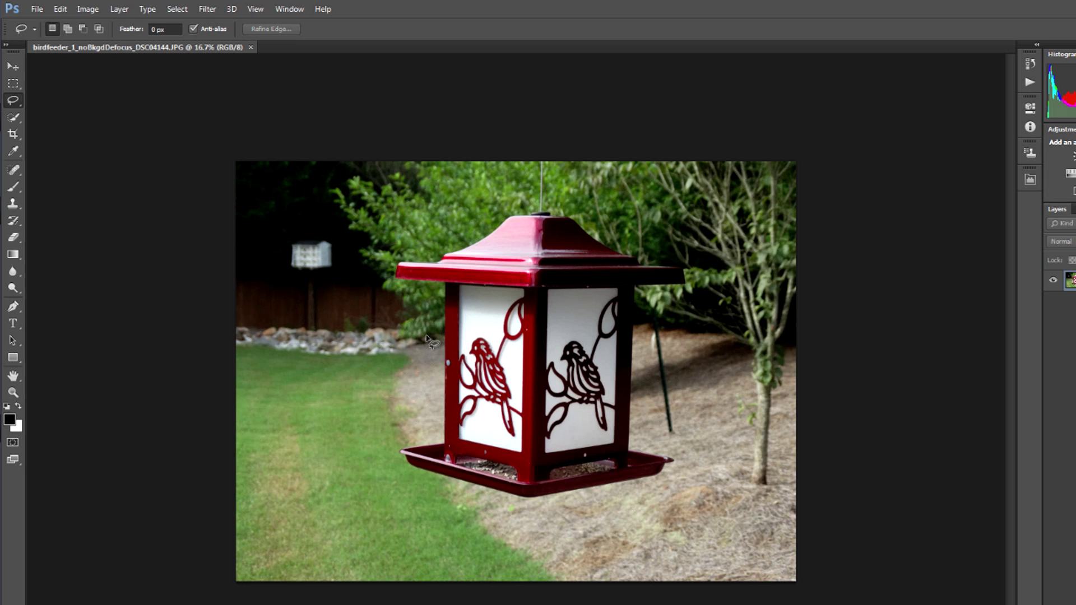
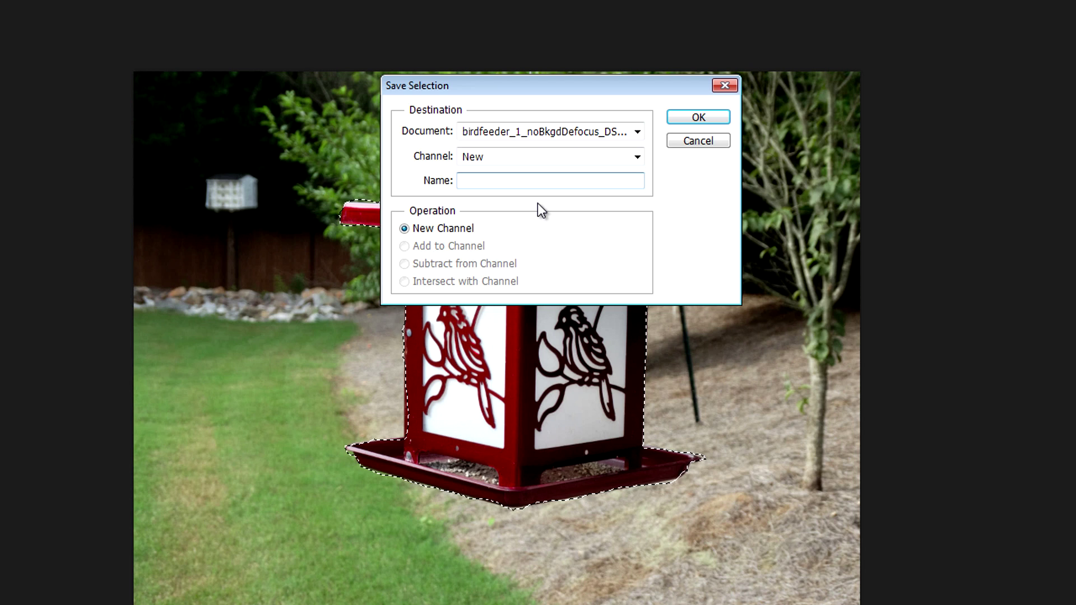
- Save the bird feeder selection as a new channel named birdFeeder
text(BIRD)
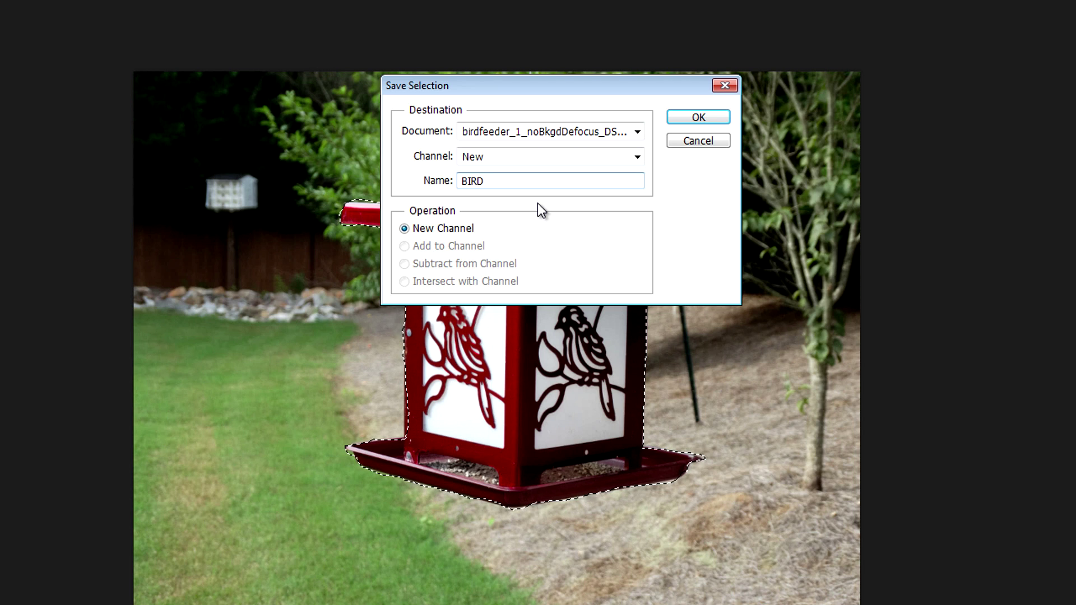
key(shift+Home)
text(birdFeede)
key(BackSpace)
key(BackSpace)
text(ede)
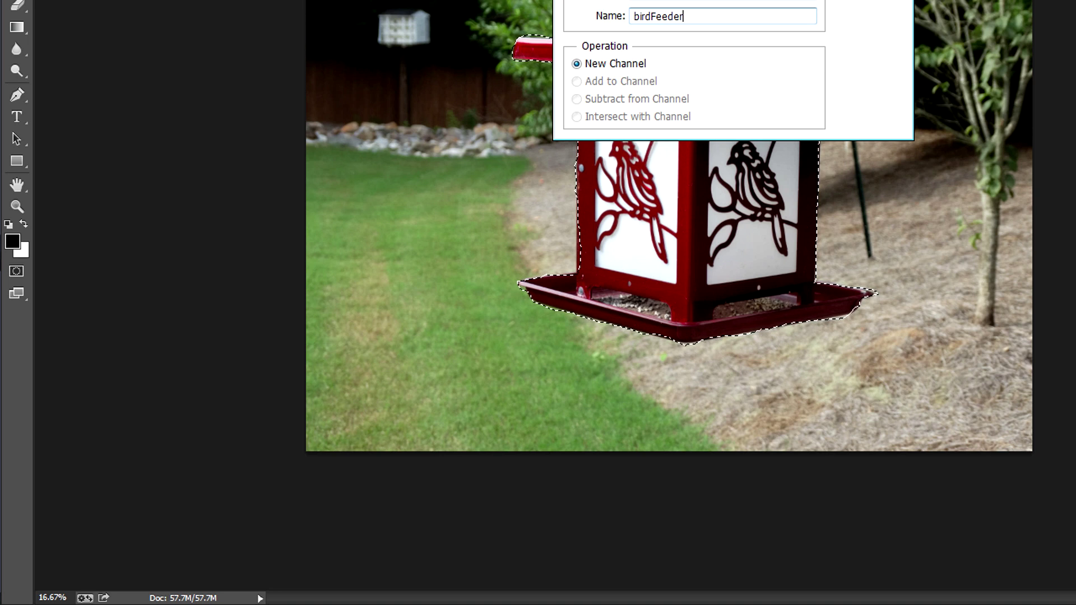
key(Return)
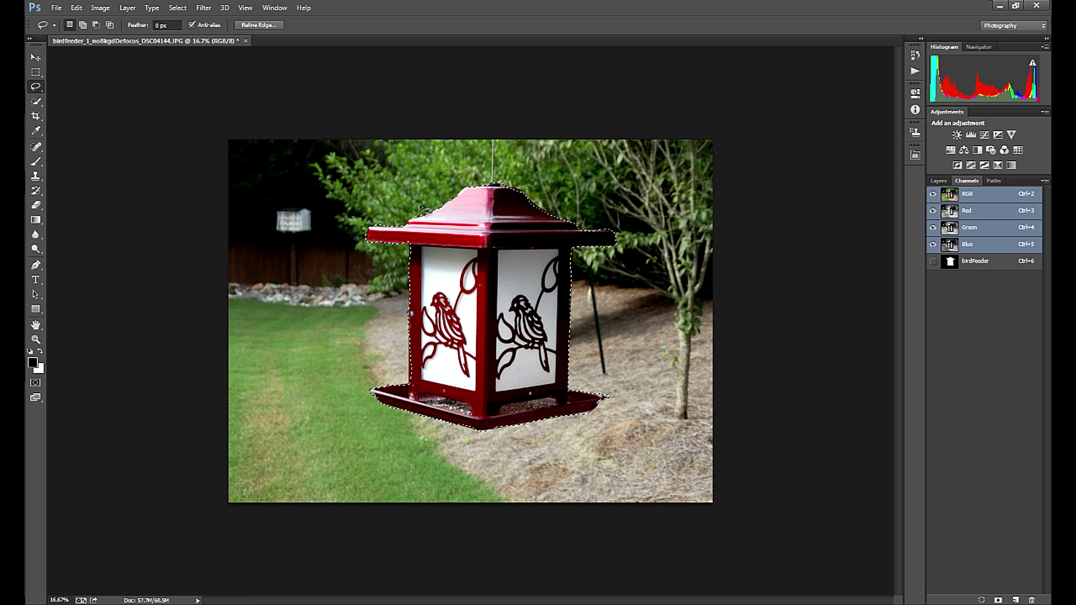
- Feather the bird feeder selection by 18 pixels and invert it to select the background
click(177, 8)
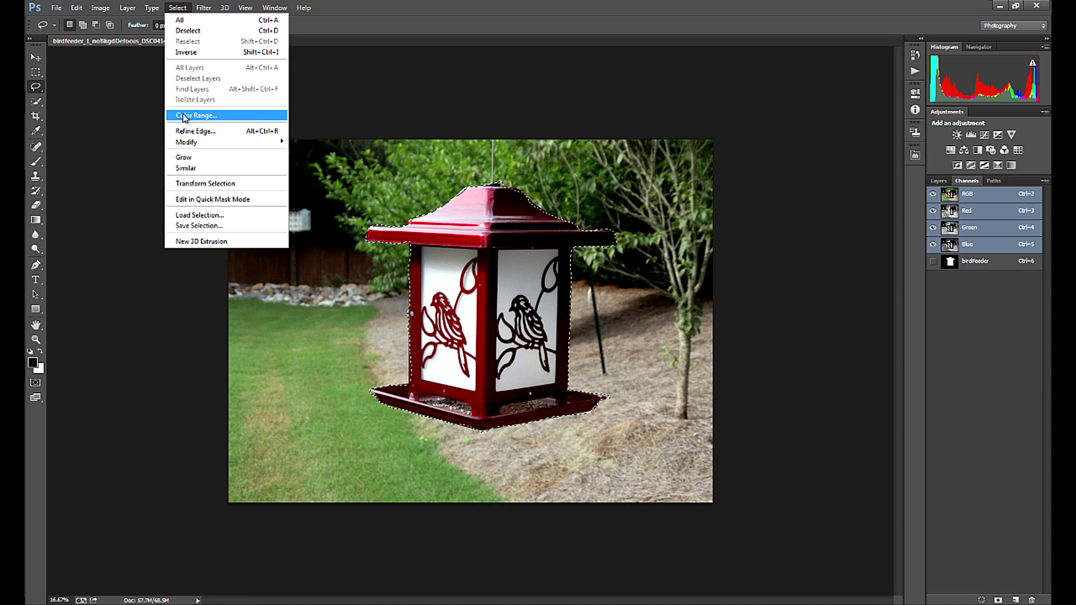
mouse_move(175, 141)
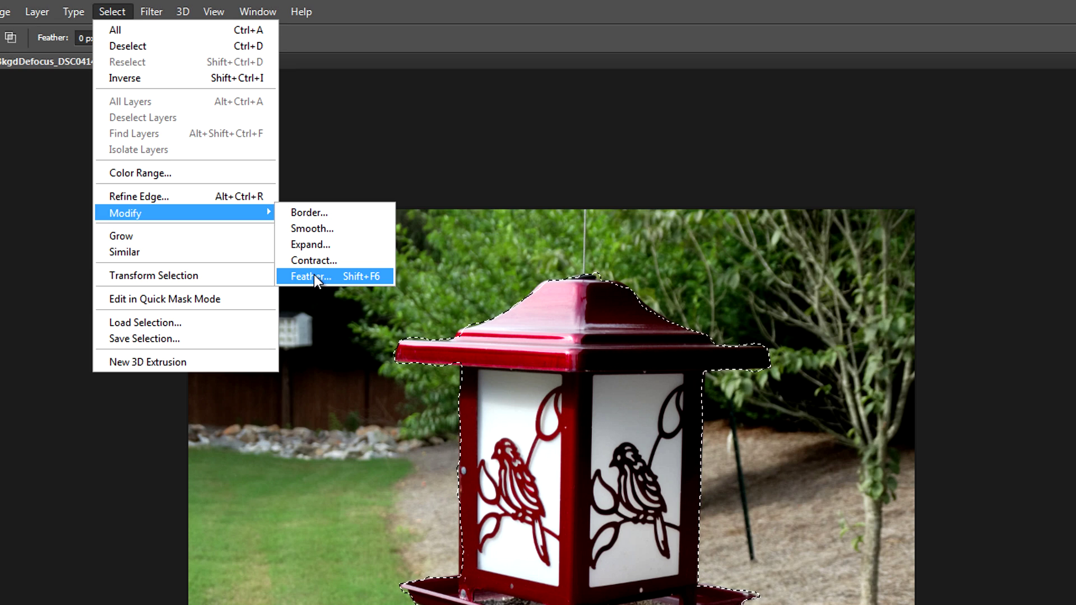
click(314, 275)
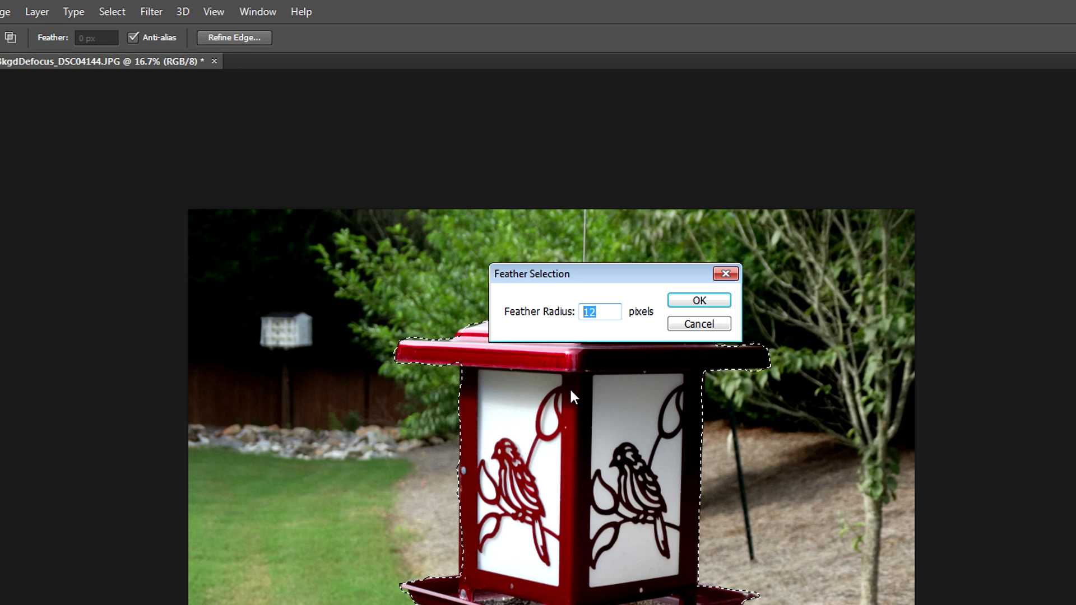
text(18)
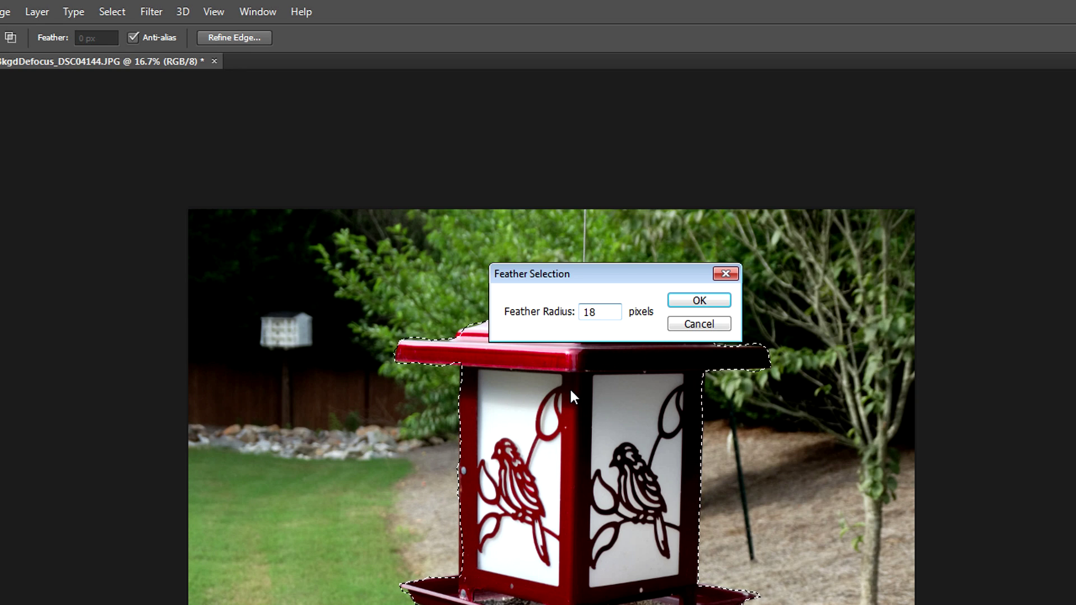
key(Return)
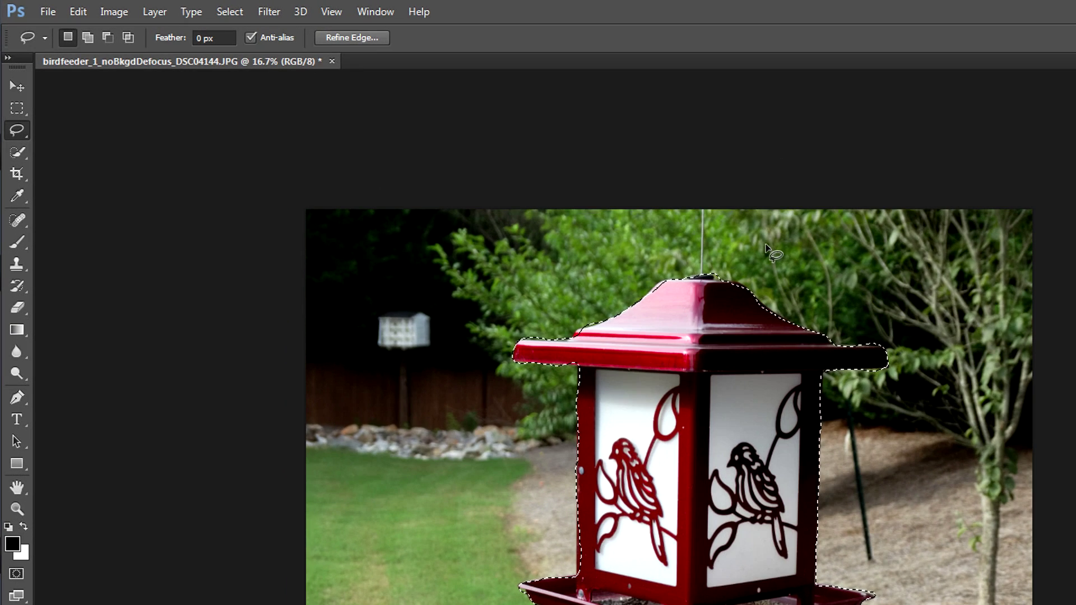
click(233, 15)
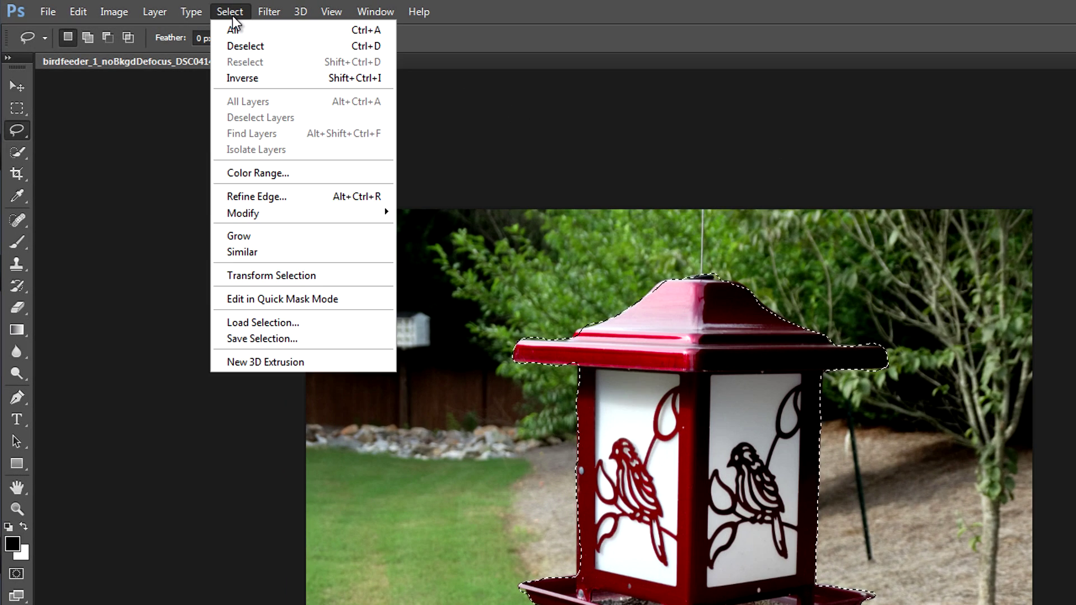
click(252, 79)
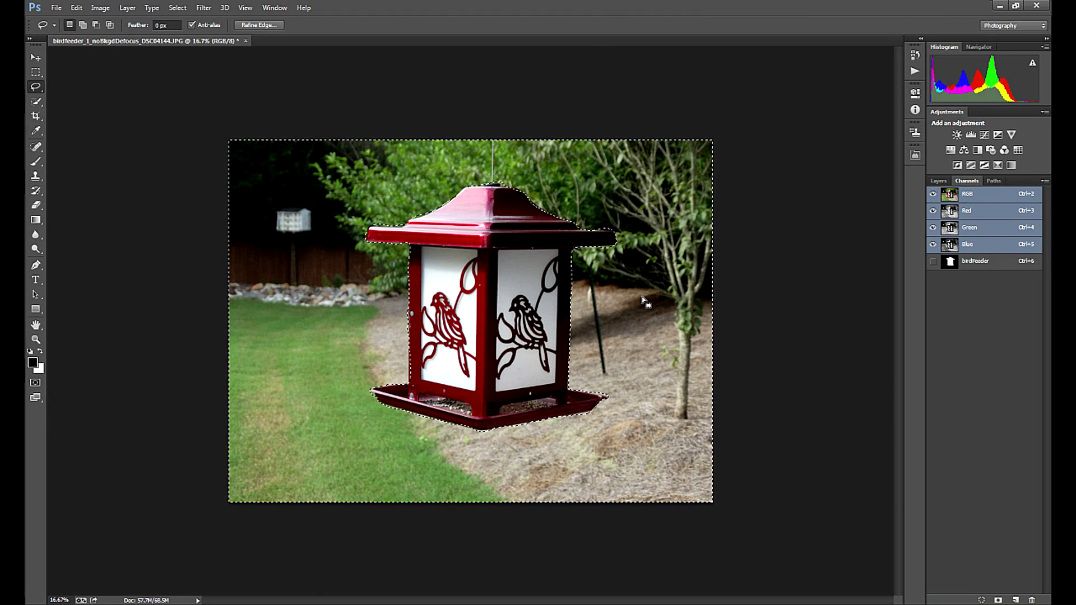
click(203, 7)
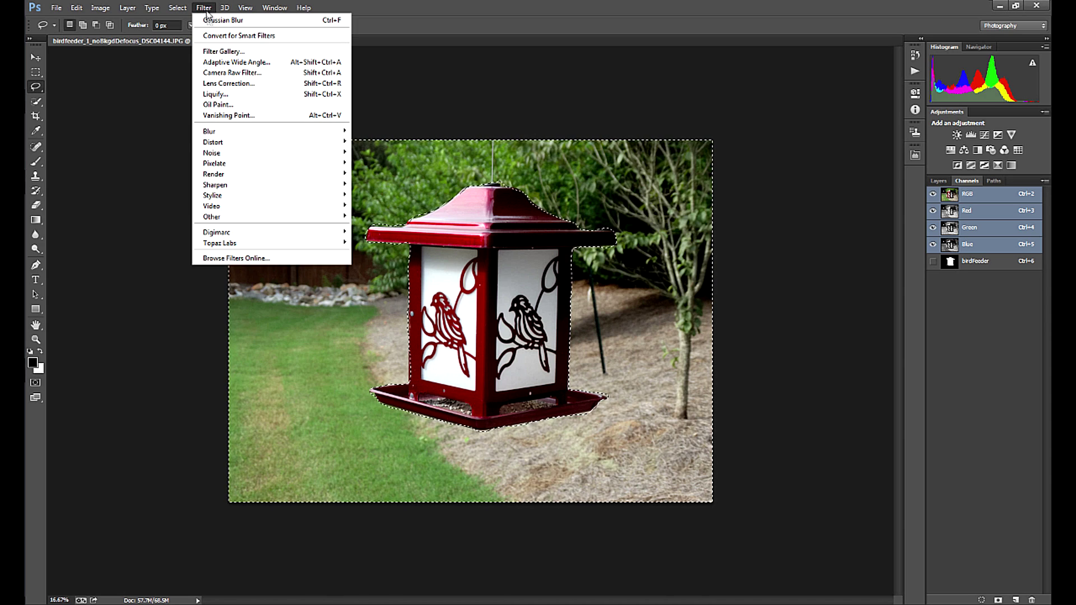
mouse_move(221, 136)
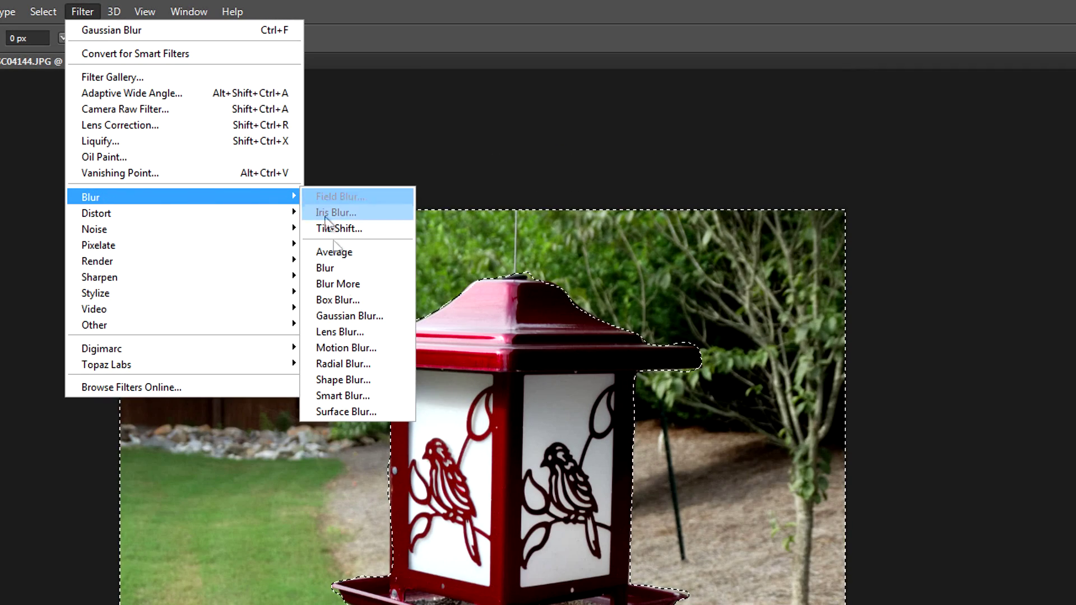
click(349, 316)
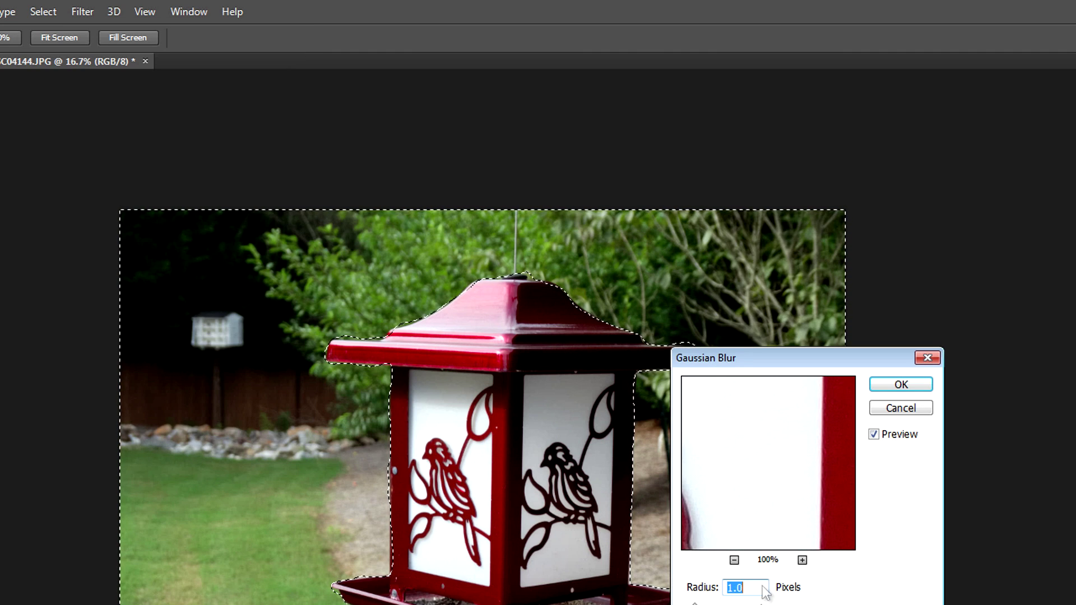
text(2.7)
drag(709, 604, 764, 604)
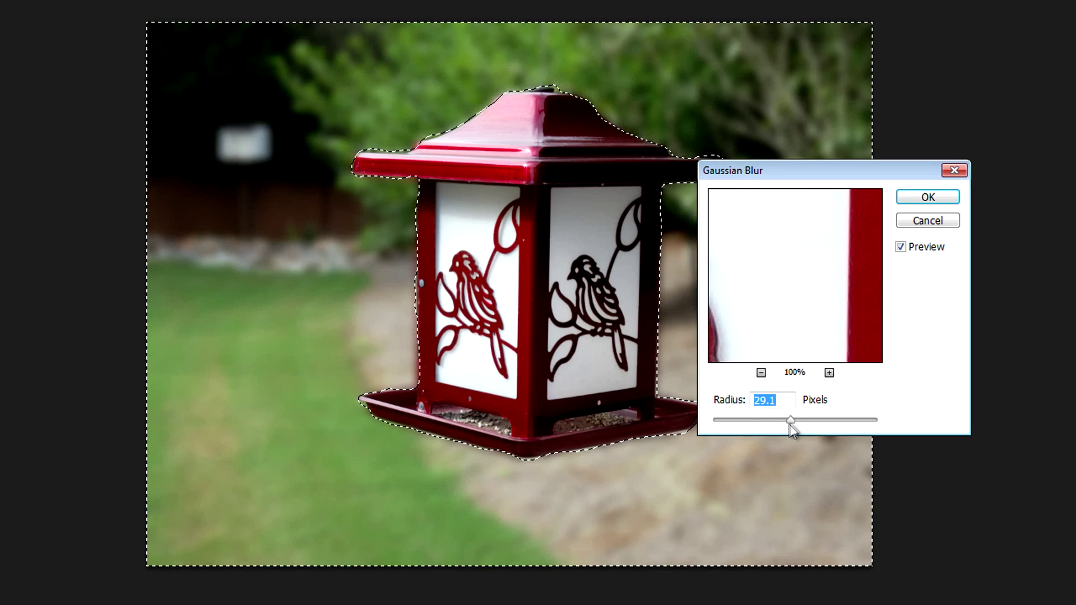
drag(791, 425, 780, 420)
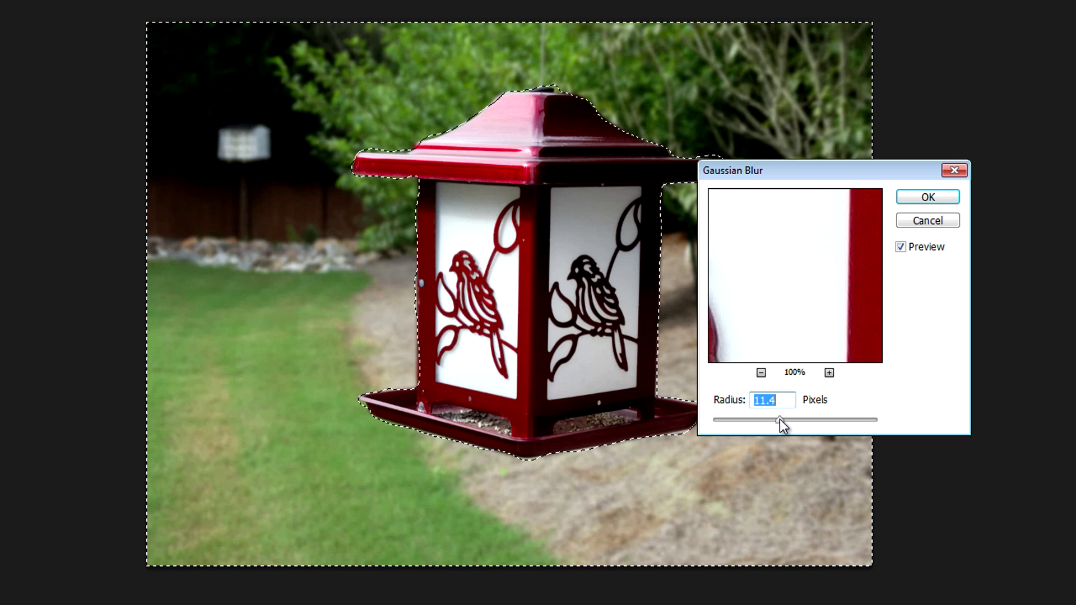
drag(736, 427, 773, 419)
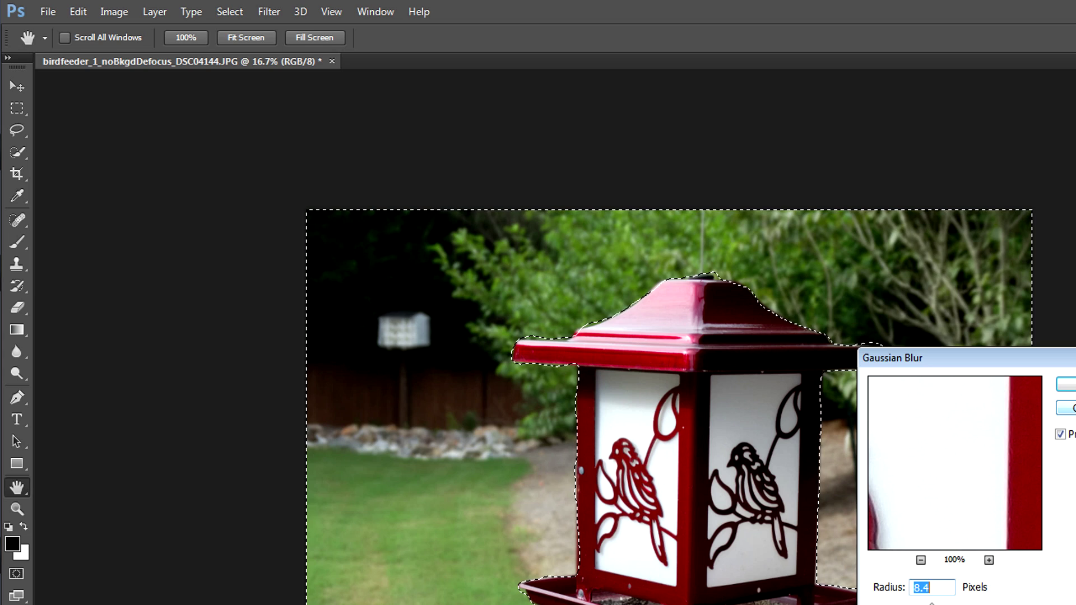
click(1067, 407)
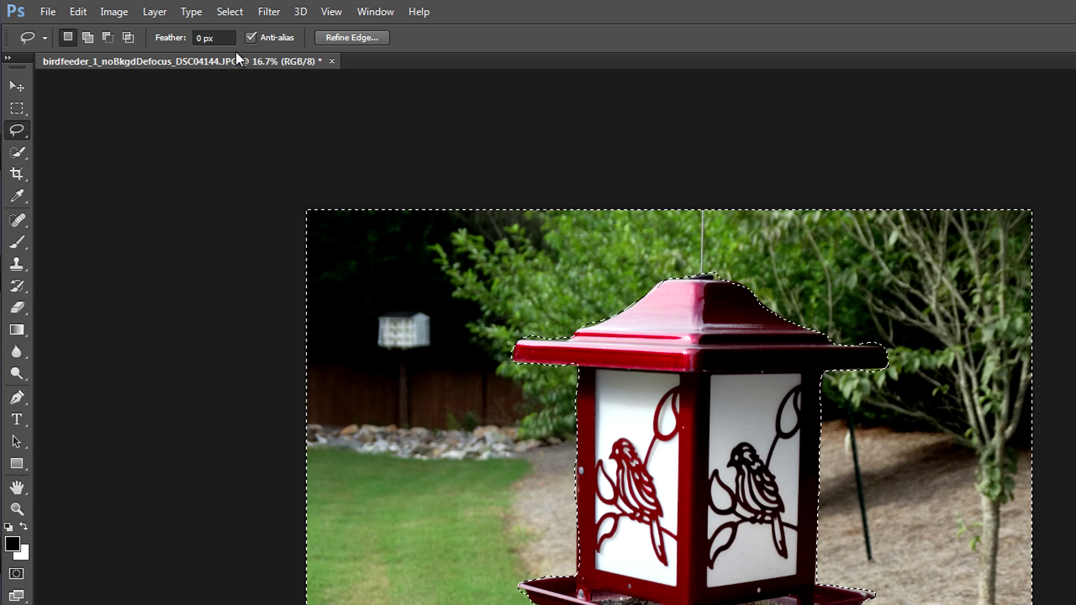
- Set up a Lens Blur on the selected background with a Pentagon (5) iris, radius 53 and specular highlight threshold 255
click(273, 11)
mouse_move(295, 197)
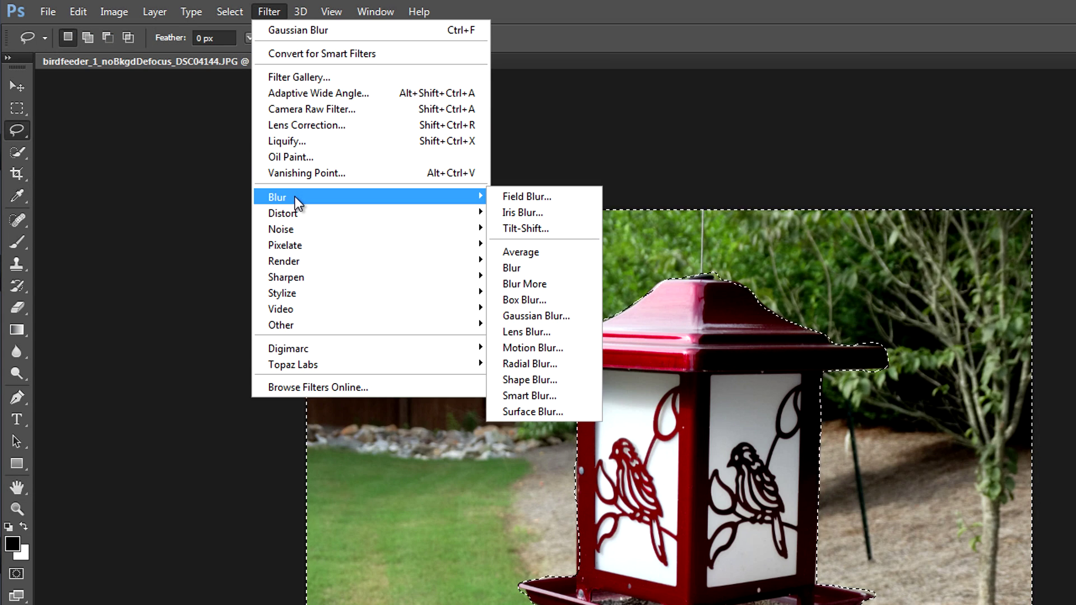
click(512, 332)
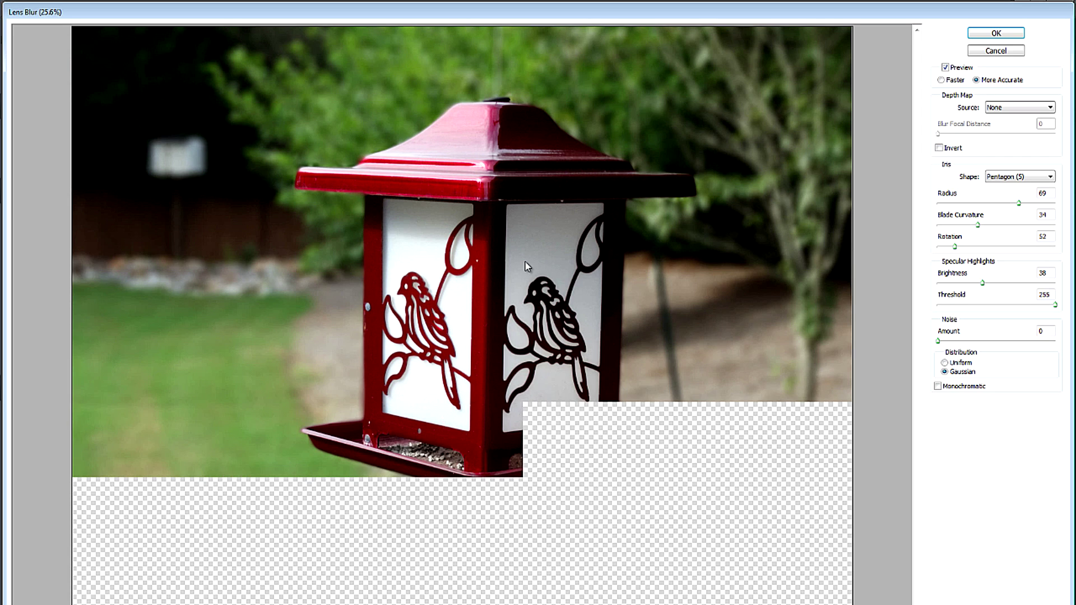
click(1021, 179)
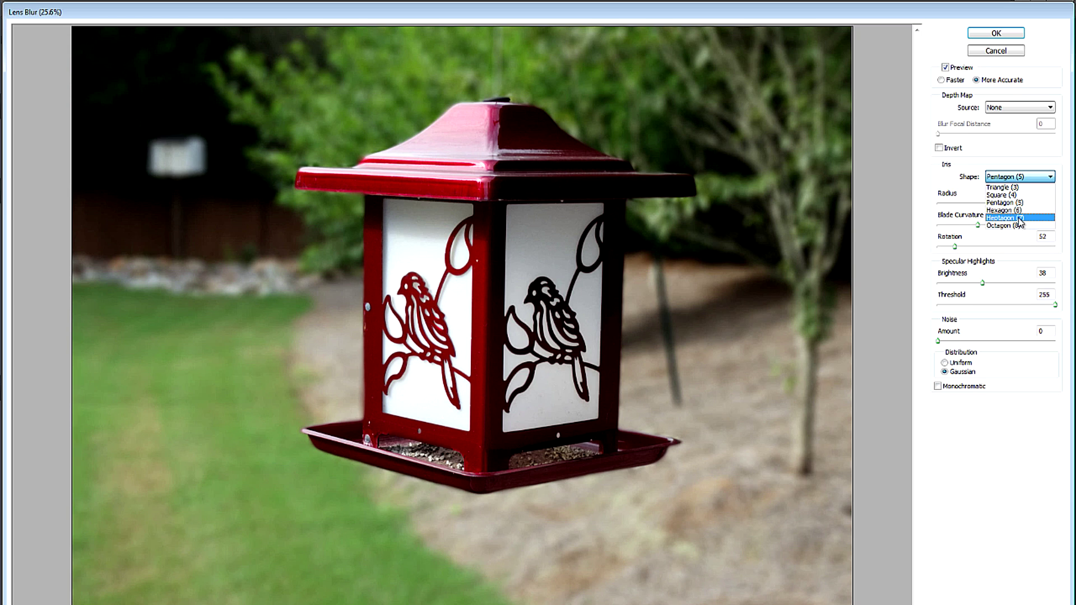
click(1024, 205)
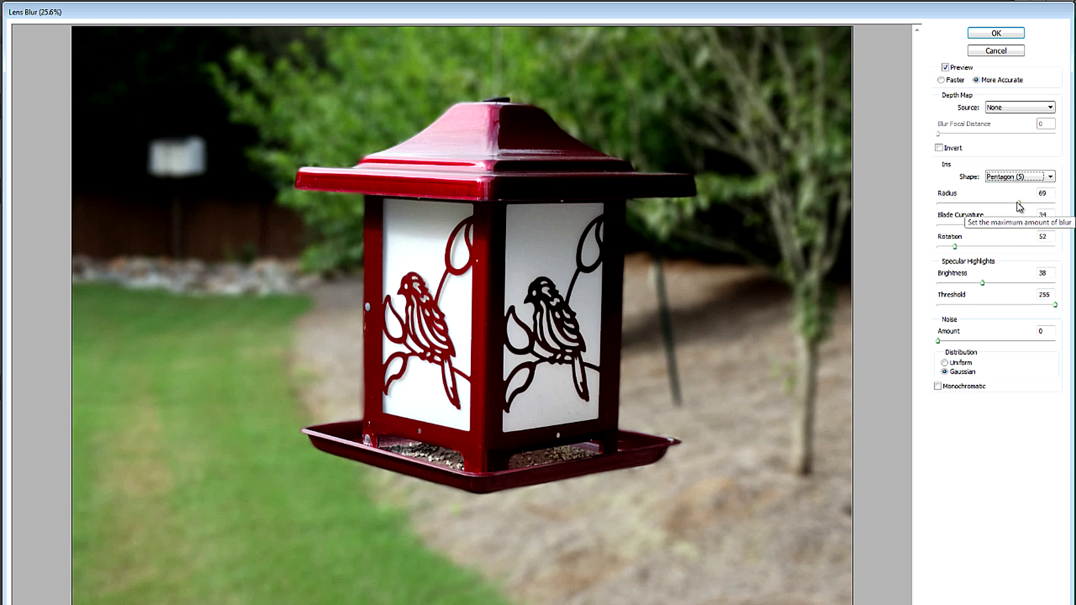
drag(1019, 203, 988, 204)
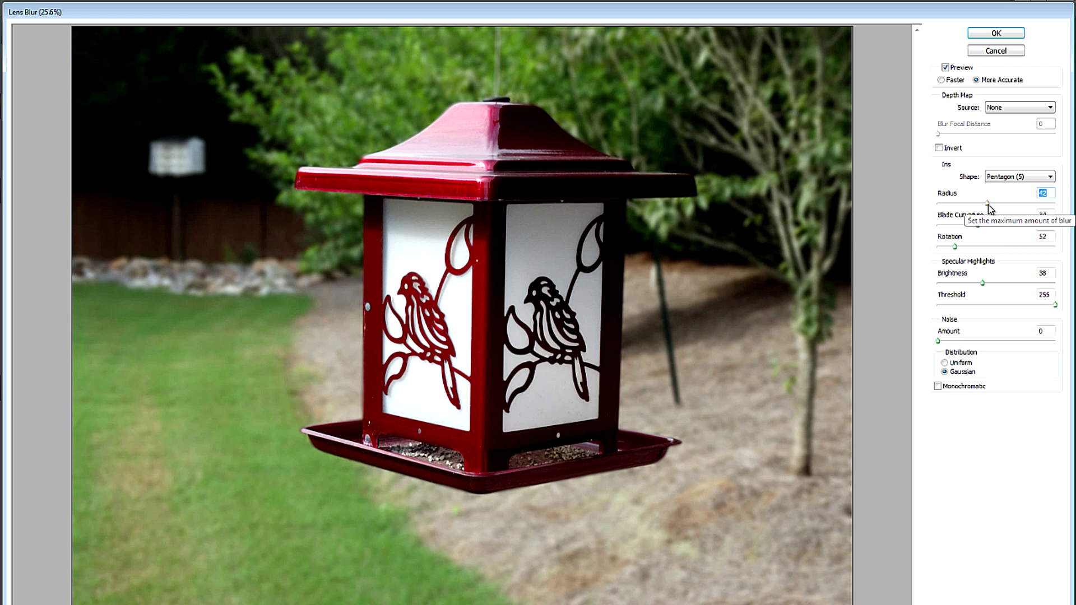
drag(988, 204, 999, 203)
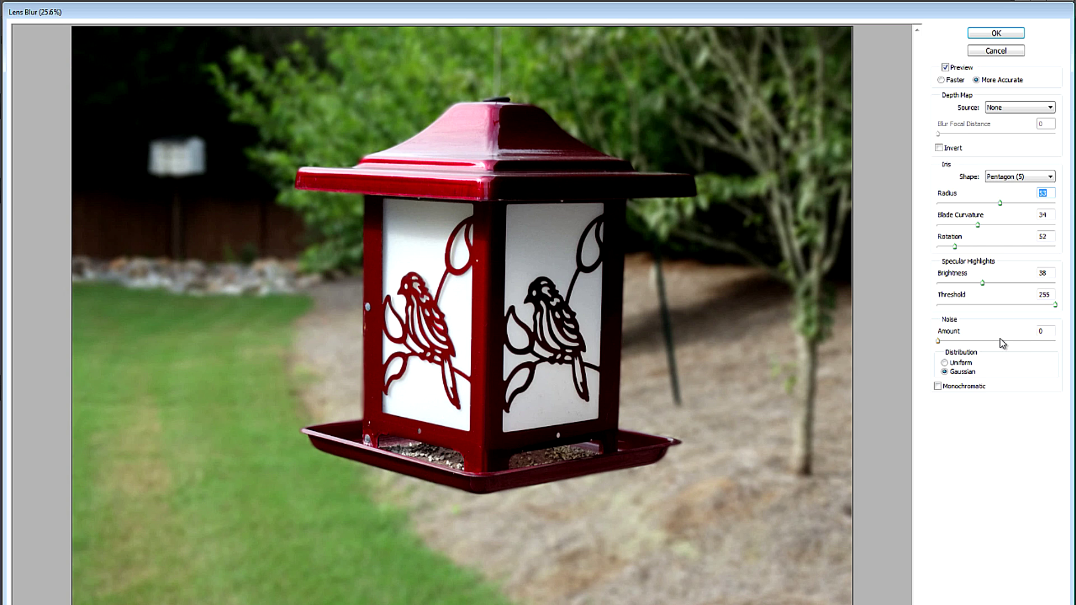
drag(1056, 304, 985, 307)
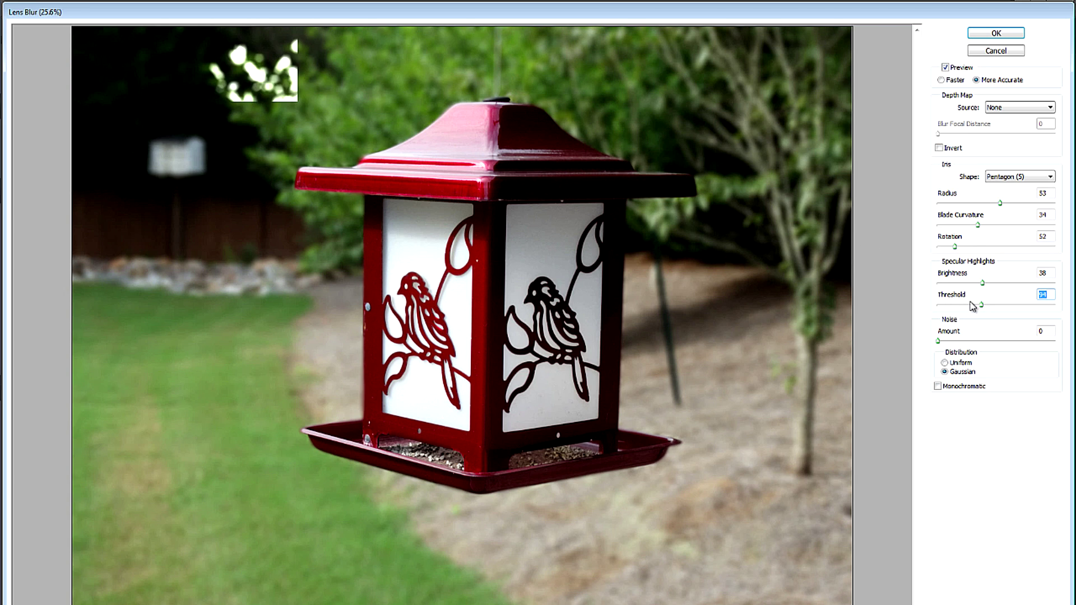
drag(988, 306, 1071, 306)
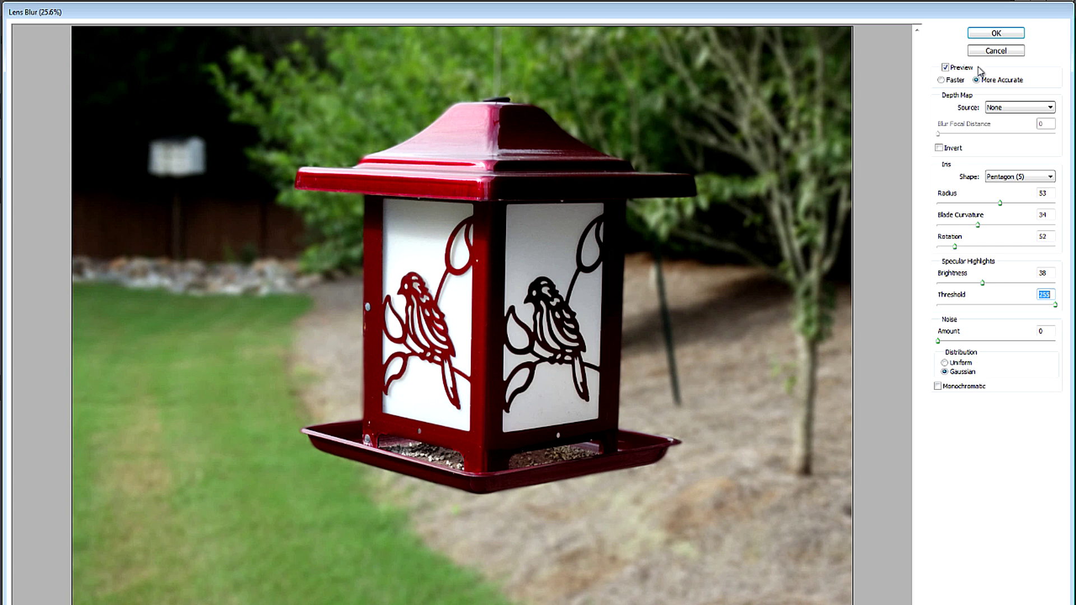
- Compare the blurred preview with the original, apply the Lens Blur to the background, and remove the selection
click(944, 68)
click(945, 69)
click(945, 68)
click(945, 68)
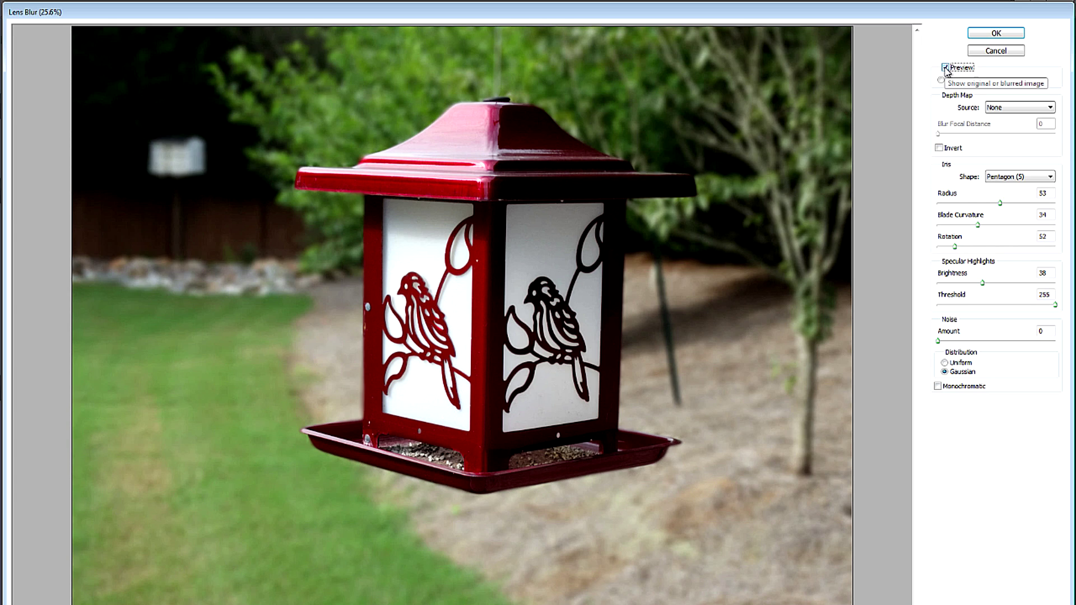
click(996, 33)
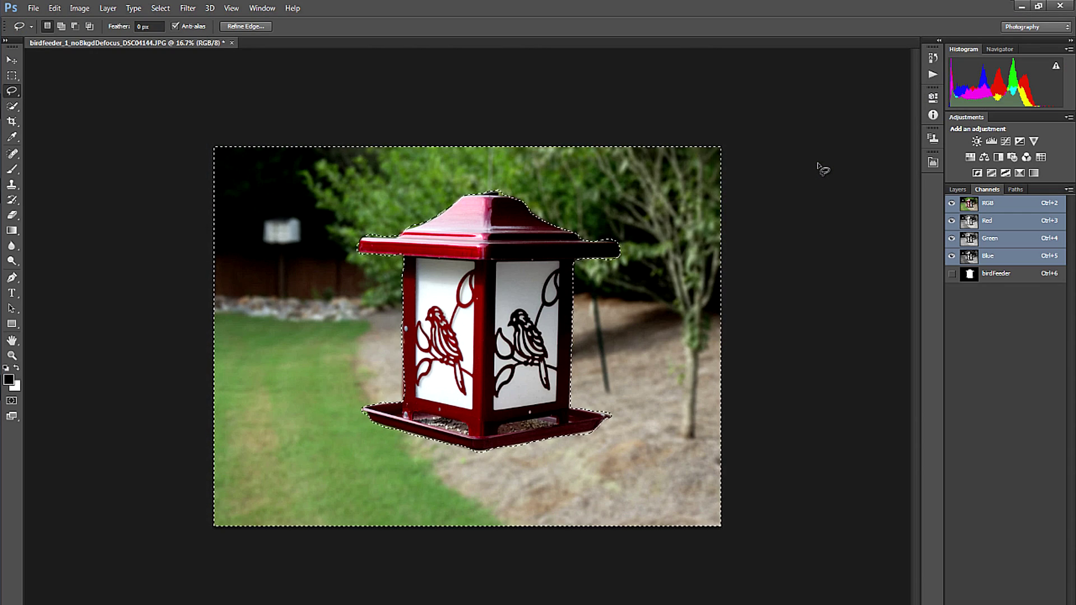
click(161, 9)
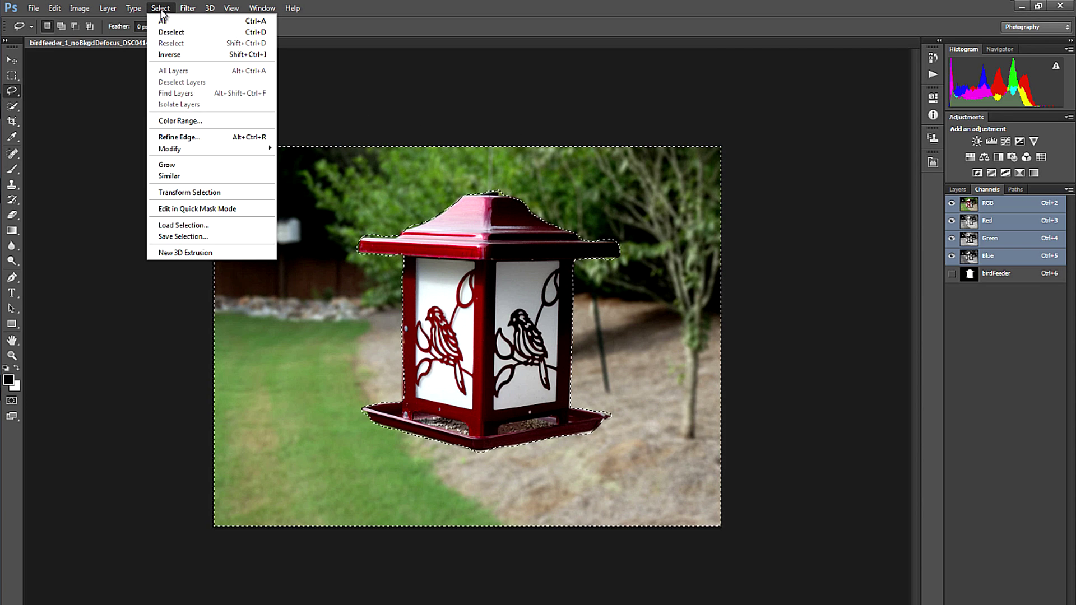
click(168, 31)
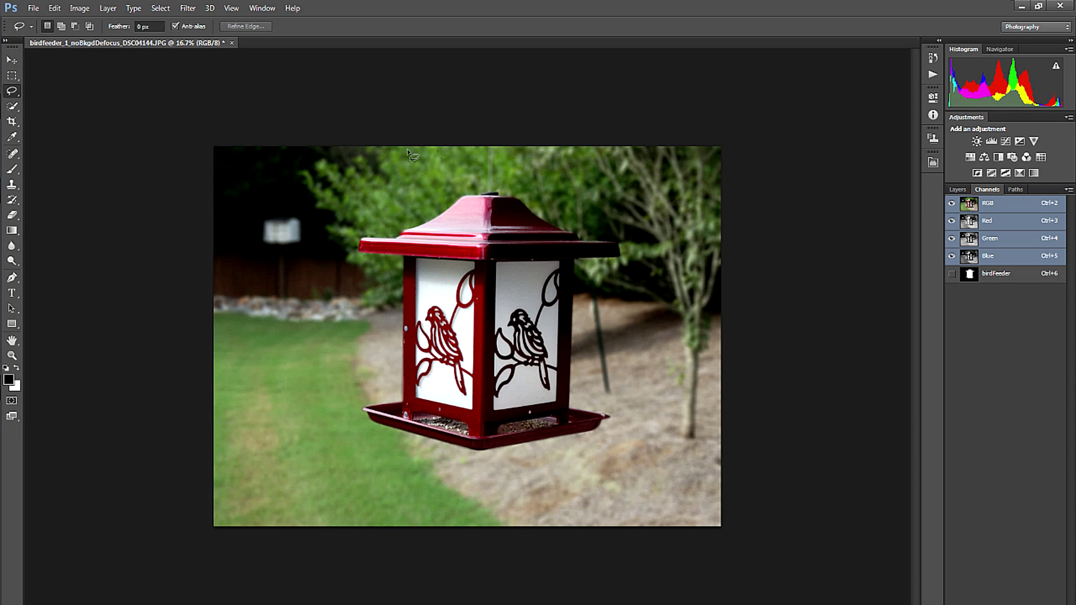
- Open birdfeeder_2_bkgdDefocusHi_DSC04143.JPG for comparison and switch back to birdfeeder_1_noBkgdDefocus_DSC04144.JPG
key(ctrl+o)
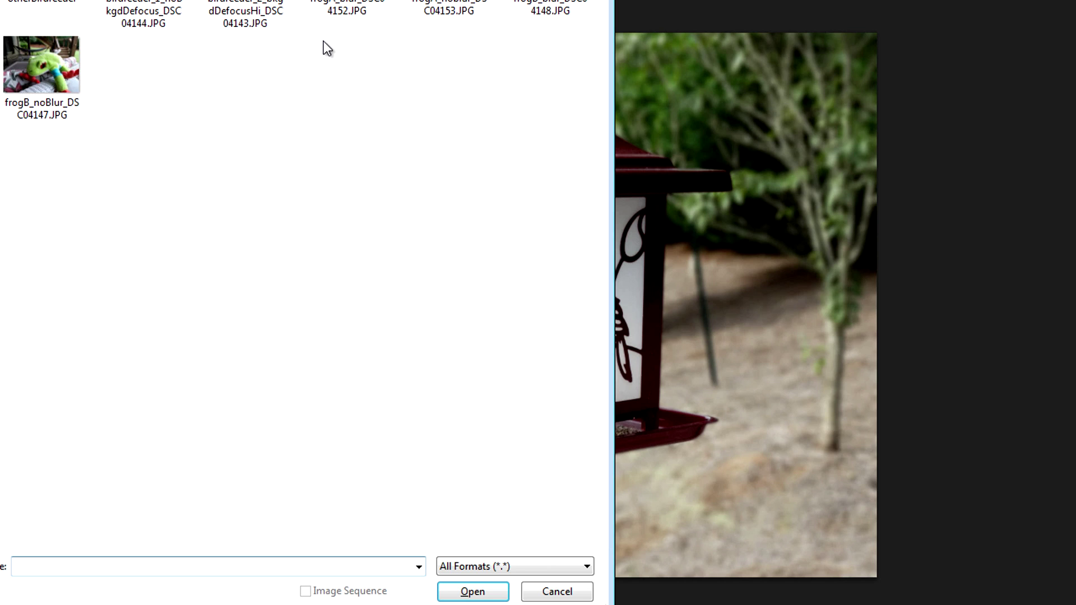
click(301, 104)
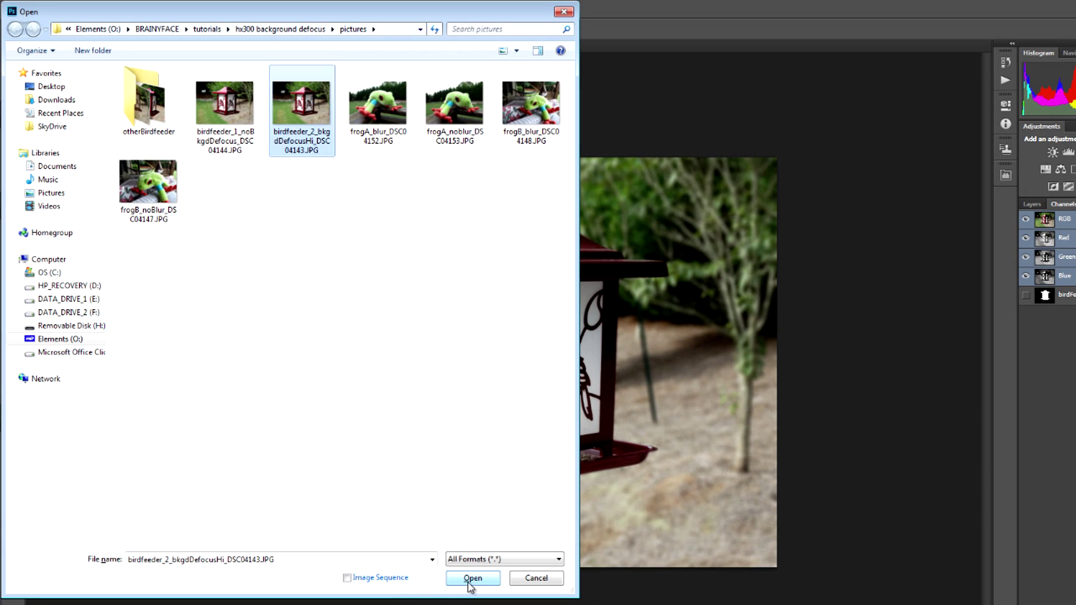
click(473, 578)
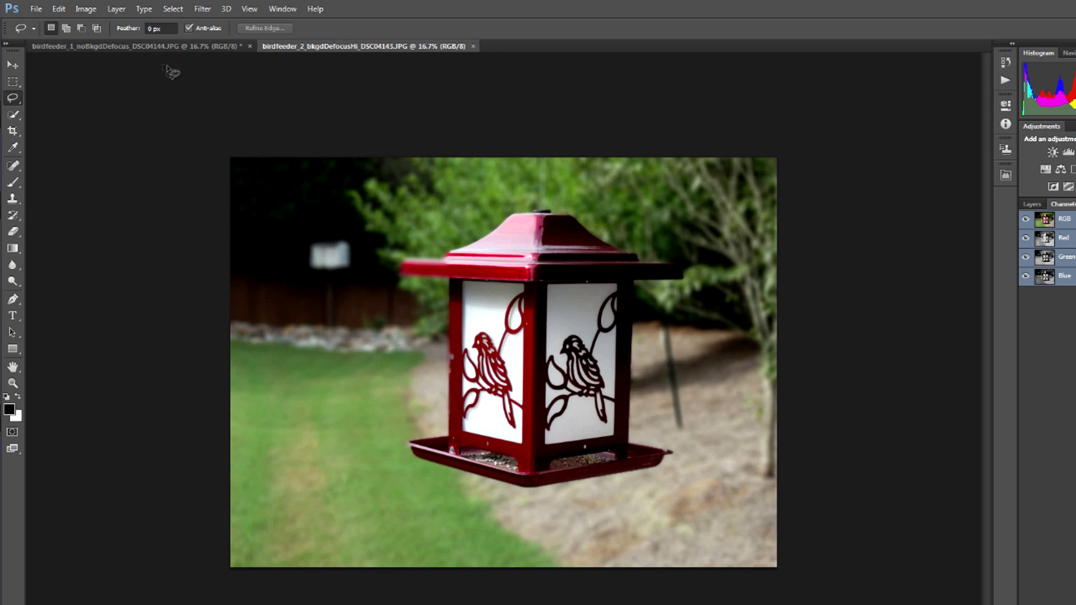
click(153, 49)
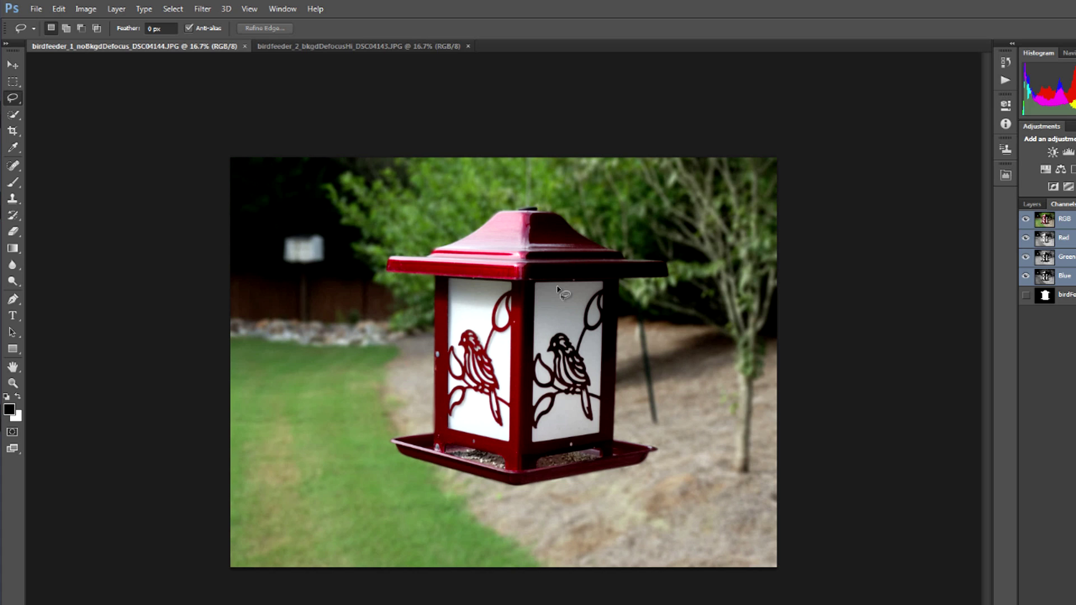
key(F10)
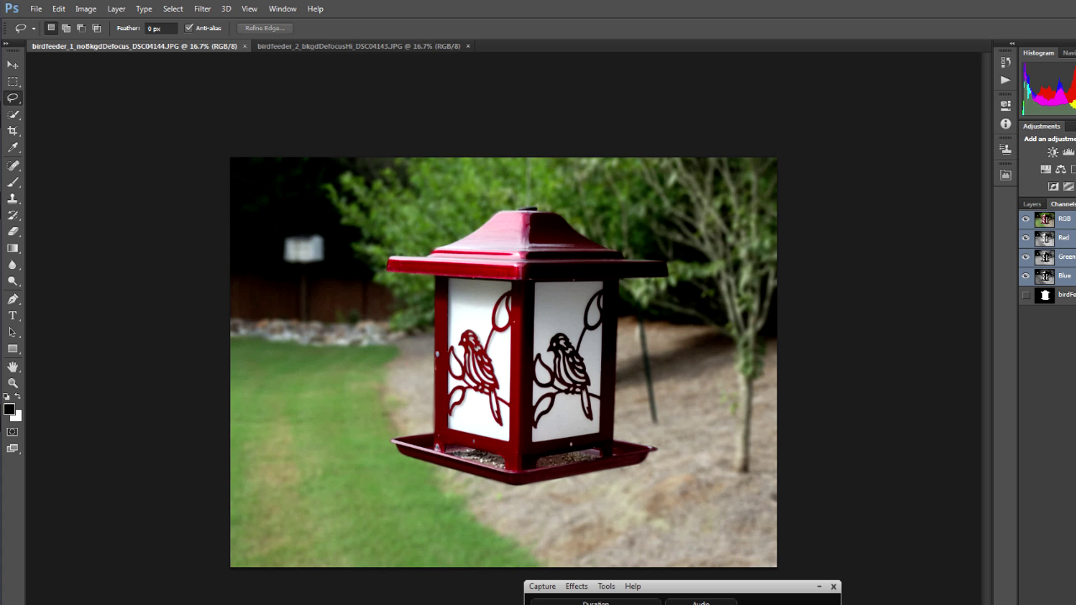